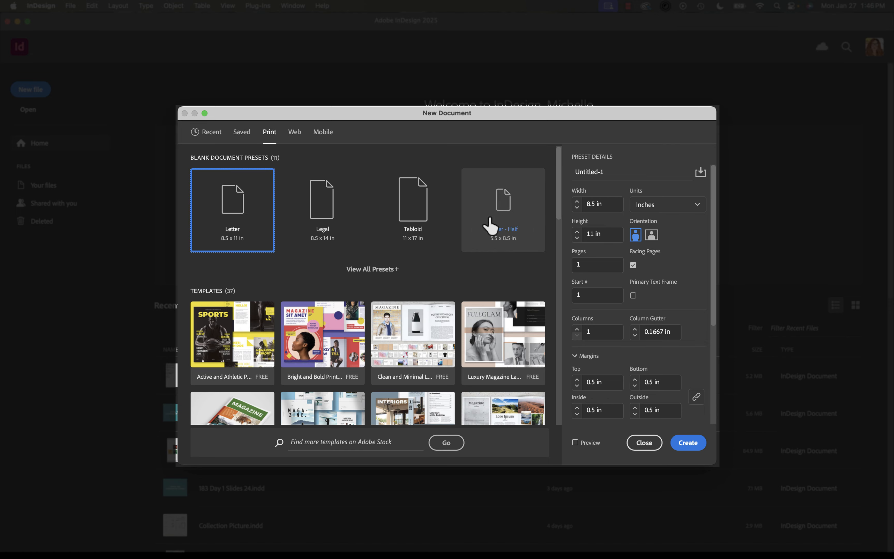
Browse all blank print presets and the free print templates in the New Document dialog
click(368, 274)
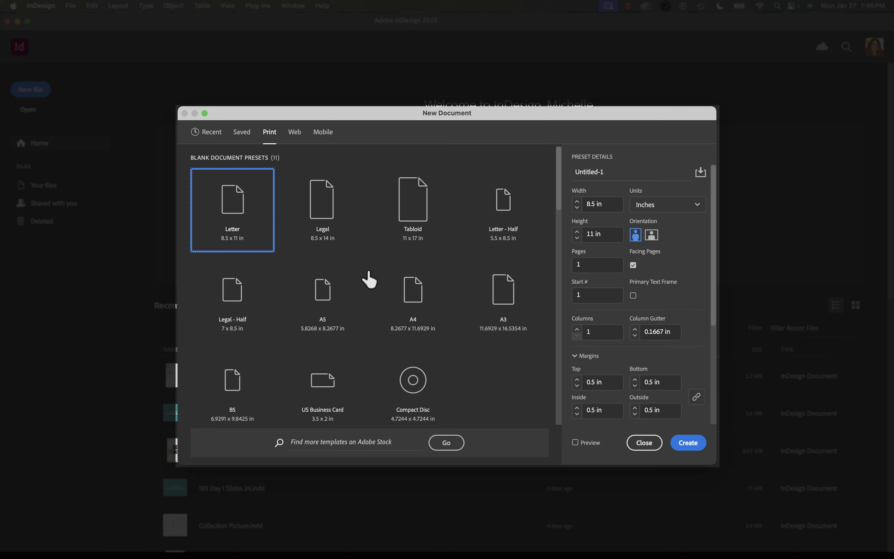
scroll(368, 280, down, 3)
scroll(368, 279, up, 3)
scroll(283, 281, down, 5)
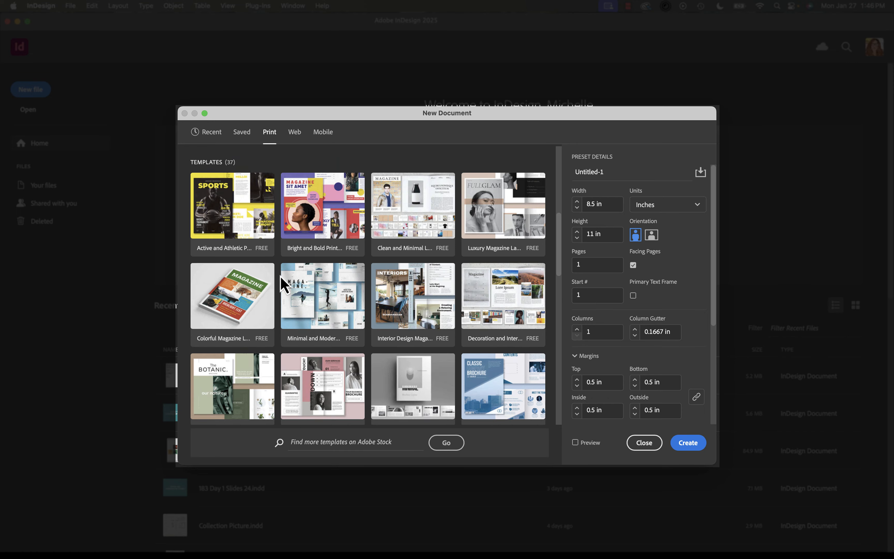
scroll(283, 285, down, 5)
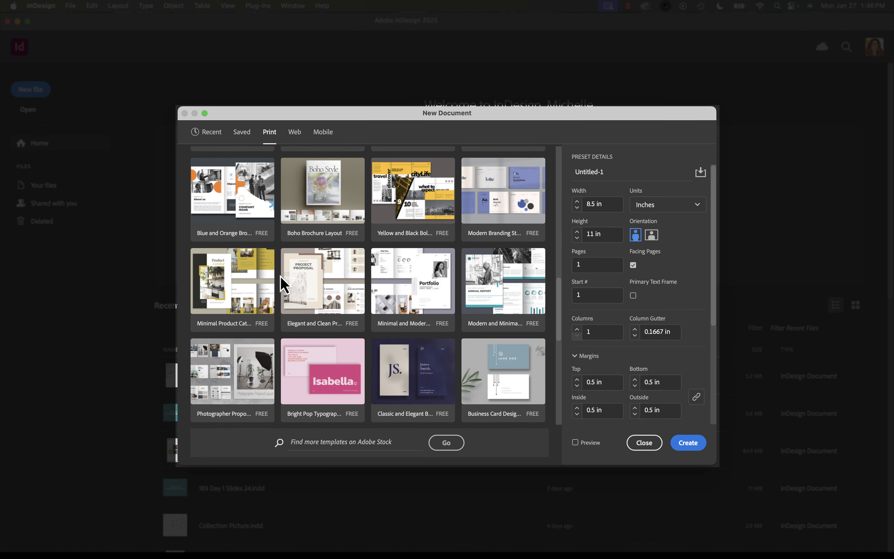
scroll(283, 285, up, 6)
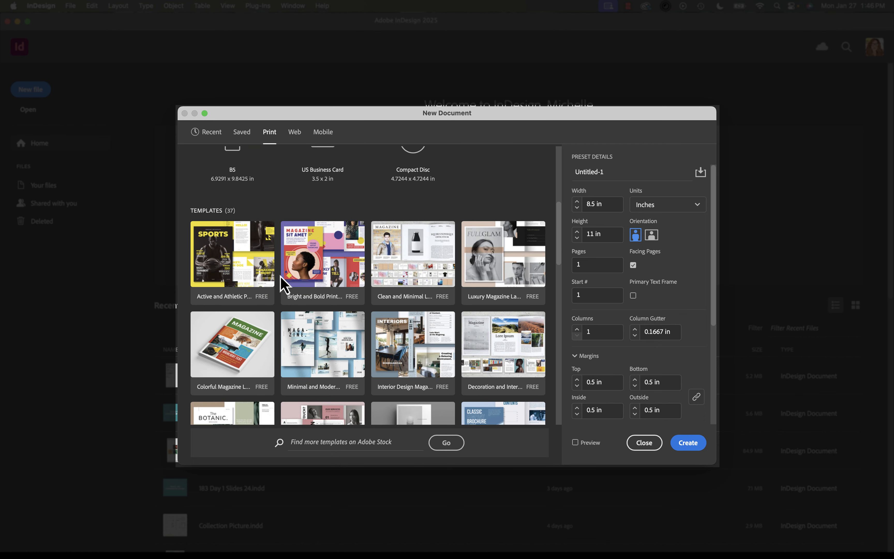
scroll(282, 285, down, 3)
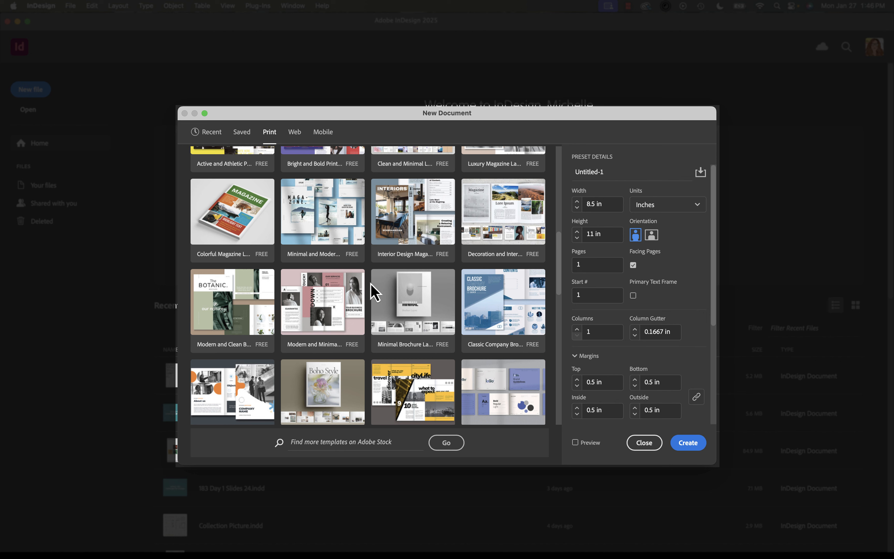
scroll(331, 348, up, 2)
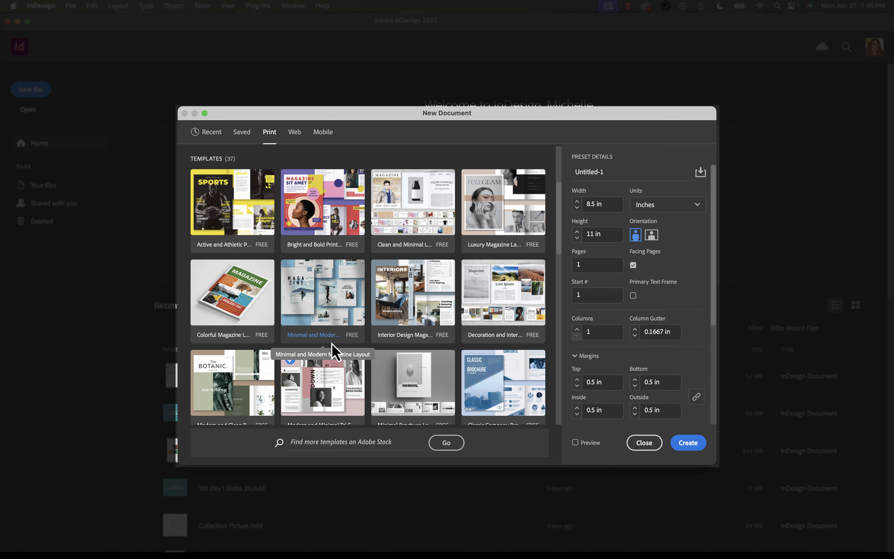
scroll(331, 351, down, 10)
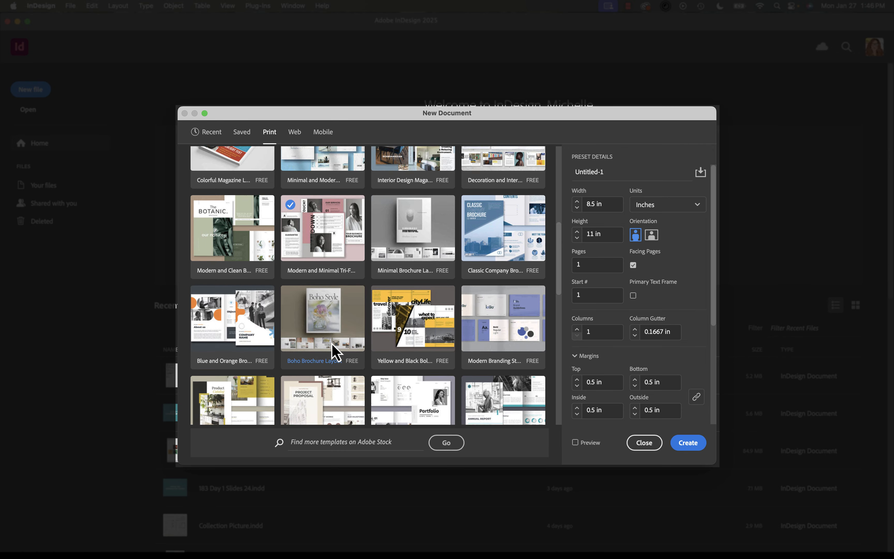
scroll(331, 352, down, 5)
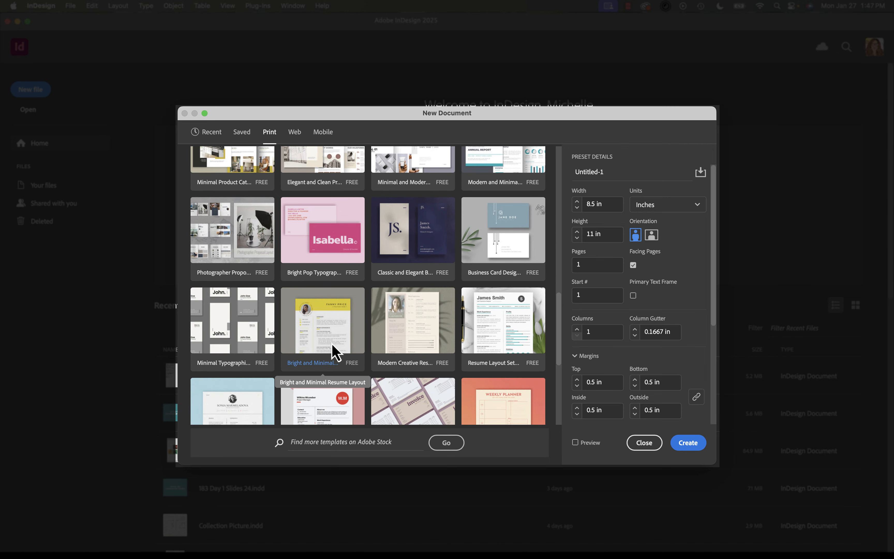
scroll(332, 351, down, 6)
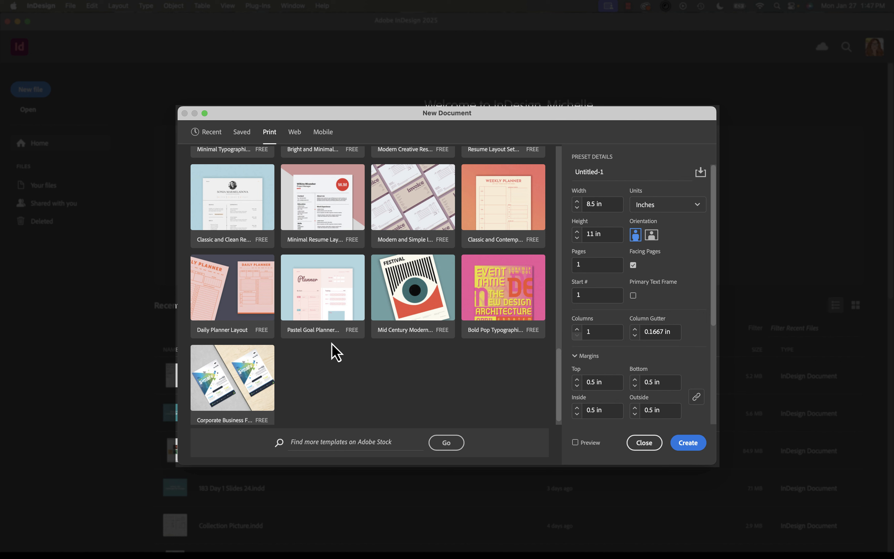
scroll(336, 352, up, 10)
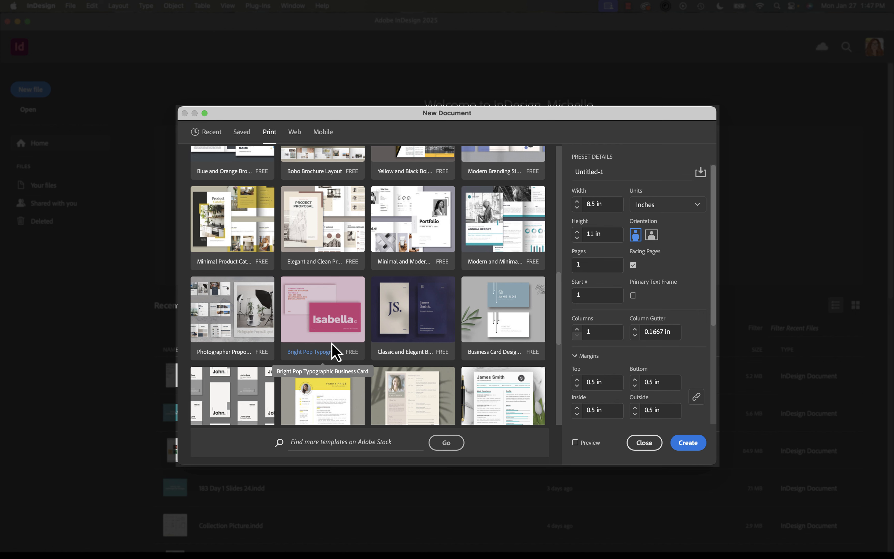
scroll(334, 352, up, 5)
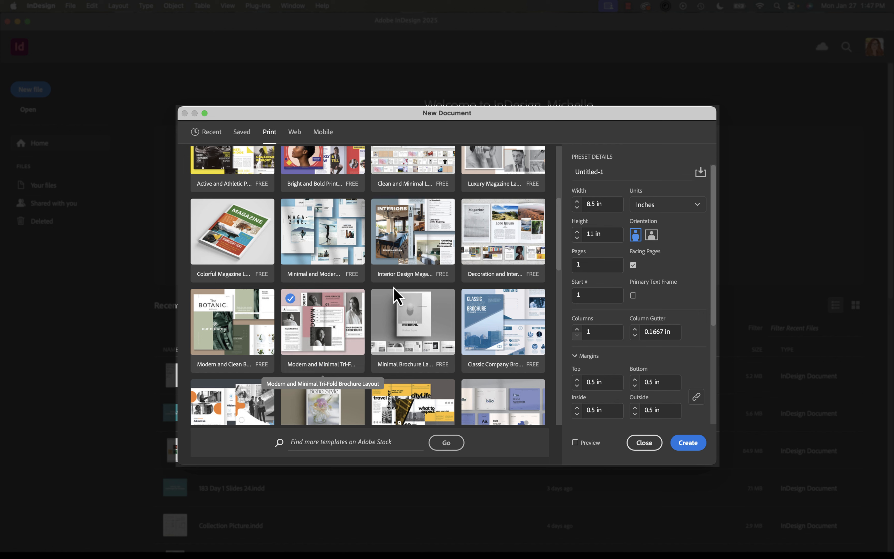
scroll(399, 286, up, 3)
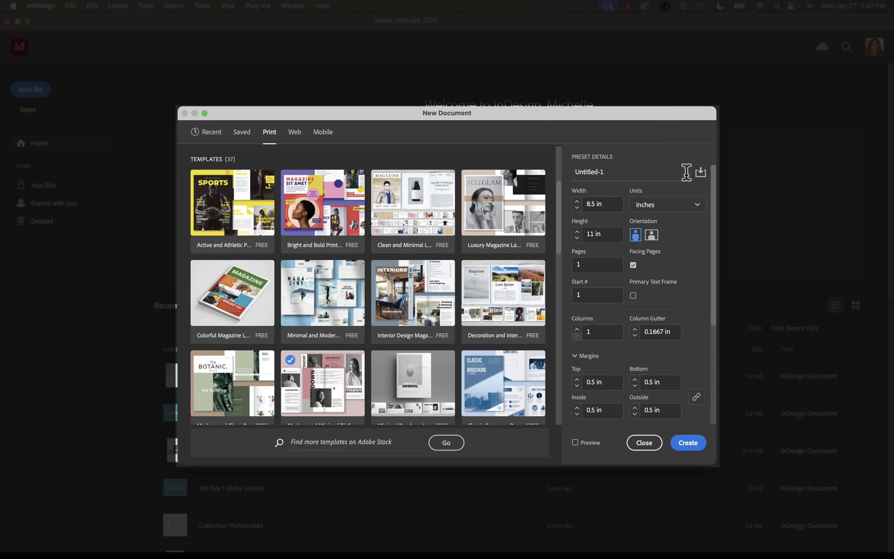
Name the new document Sample, keep portrait orientation and turn off facing pages
double_click(586, 175)
text(Sample)
click(614, 206)
click(652, 236)
click(635, 236)
click(633, 266)
Review the column, margin, bleed and slug settings, and create the document
scroll(636, 299, down, 3)
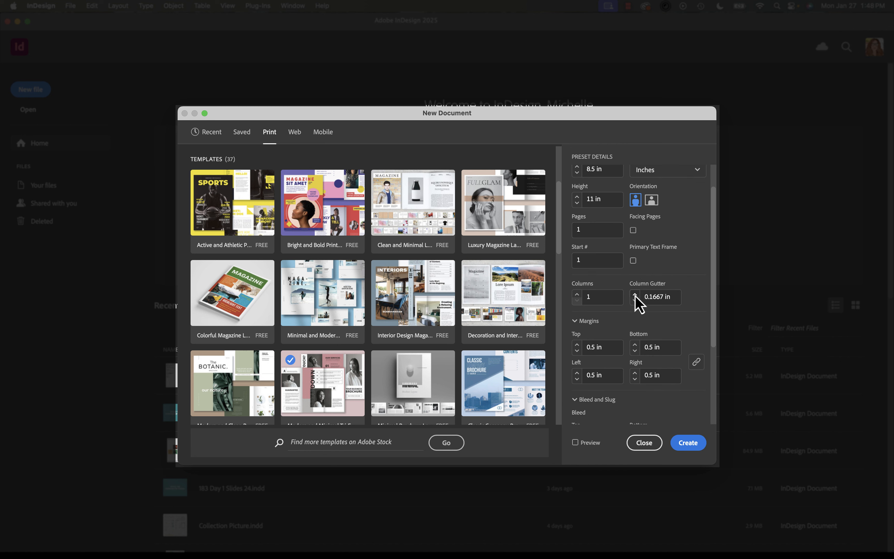
scroll(611, 325, down, 3)
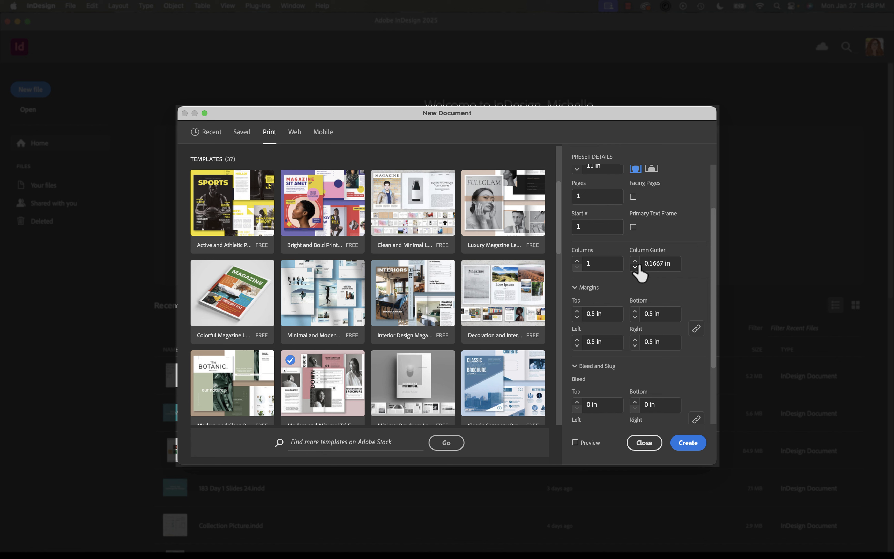
scroll(606, 314, down, 2)
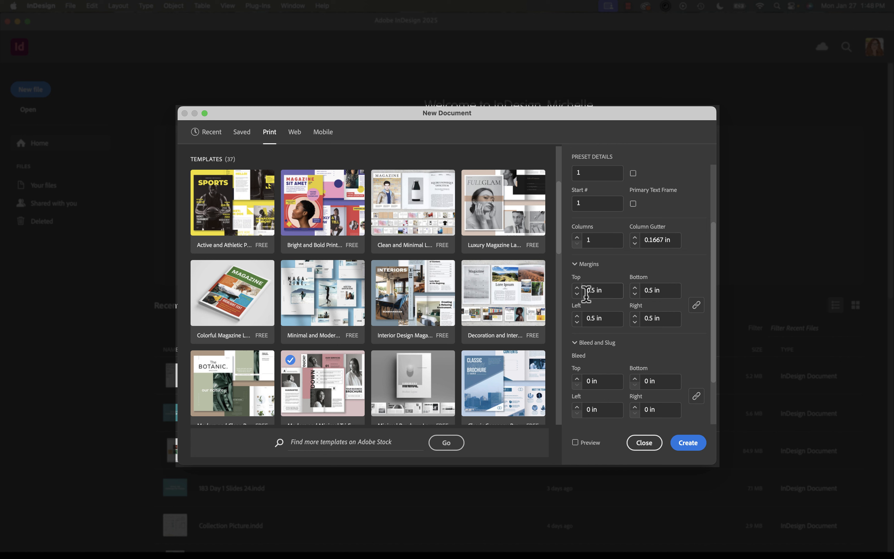
scroll(586, 295, down, 5)
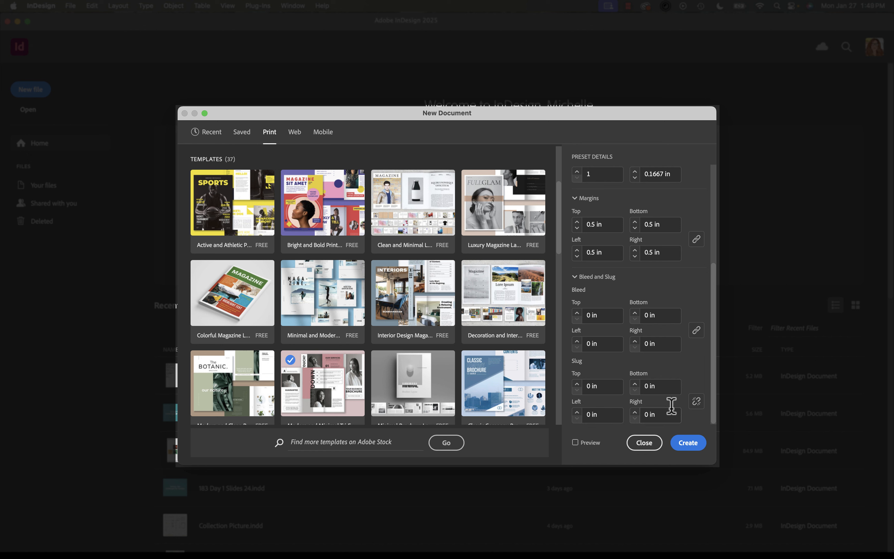
click(688, 451)
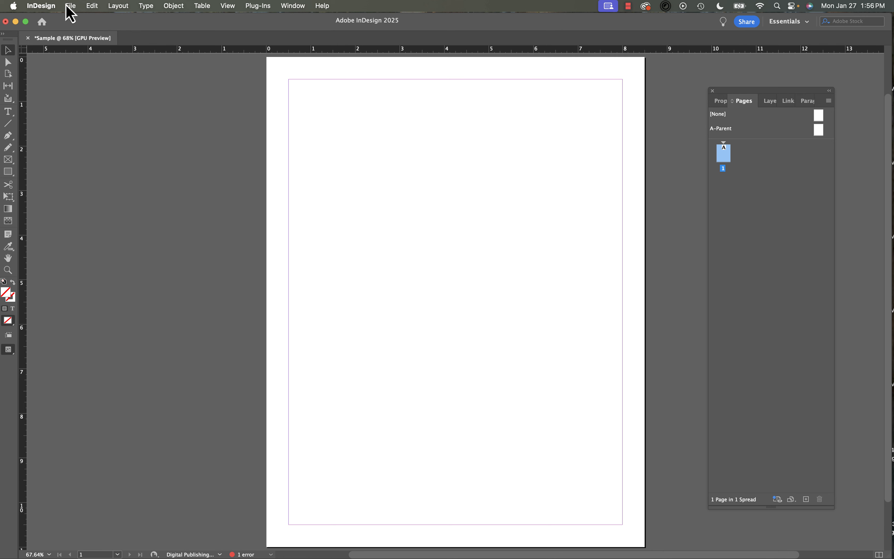
click(66, 8)
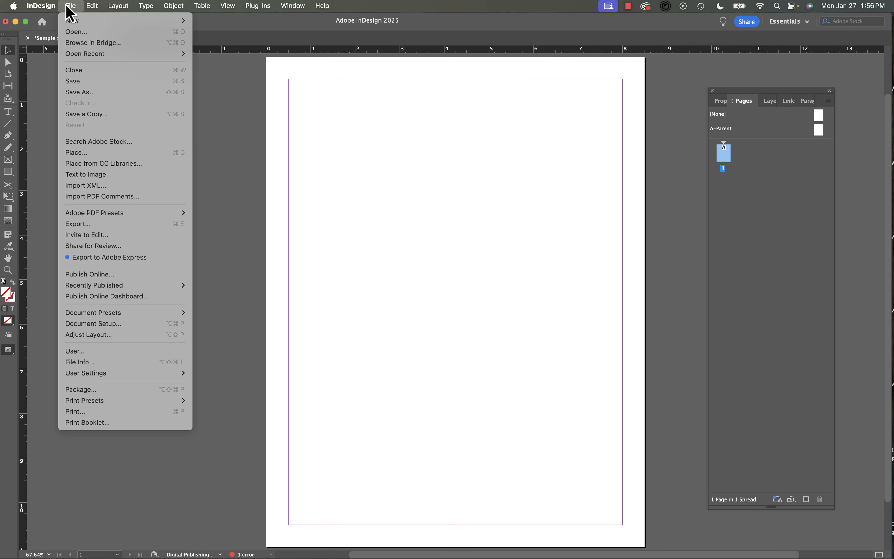
mouse_move(92, 15)
click(126, 8)
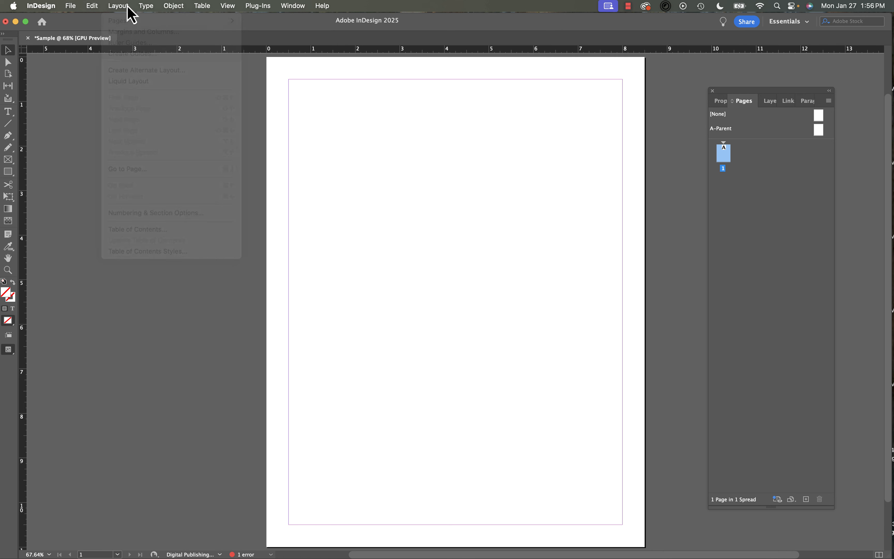
click(72, 8)
mouse_move(91, 8)
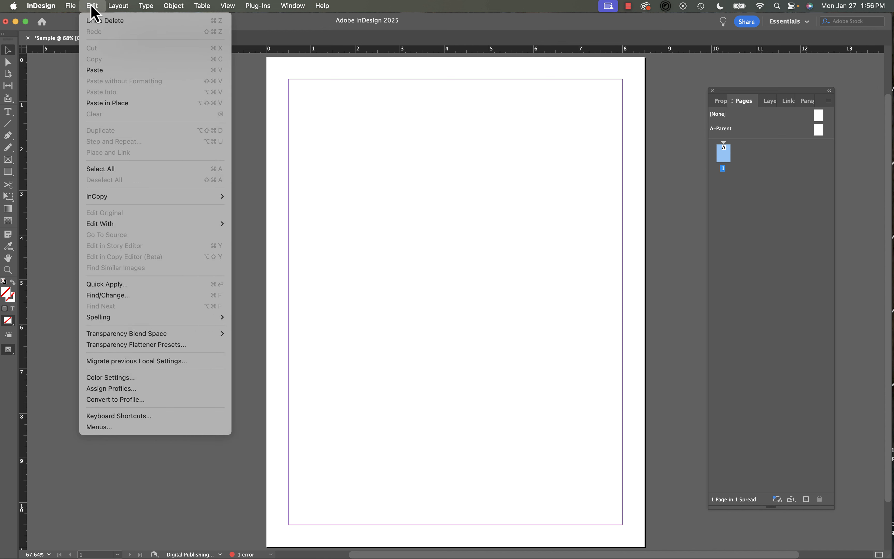
mouse_move(124, 9)
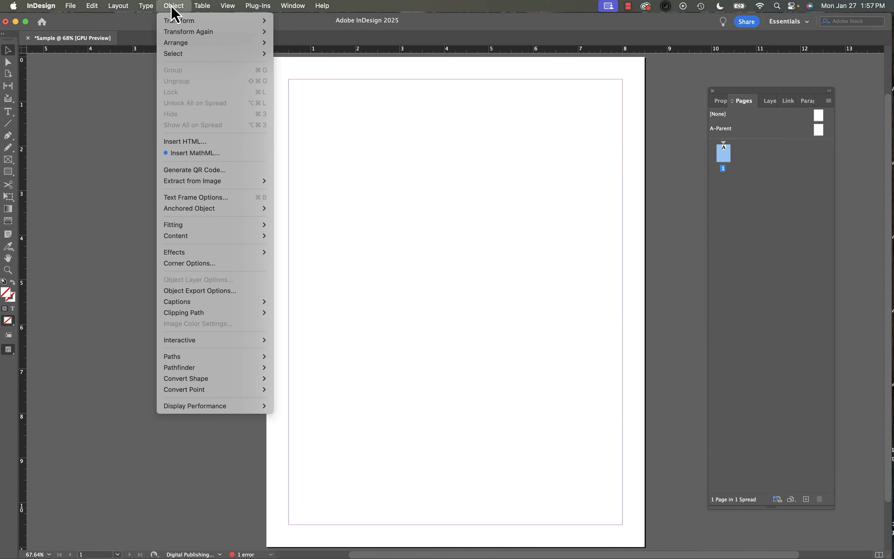
mouse_move(204, 11)
mouse_move(239, 12)
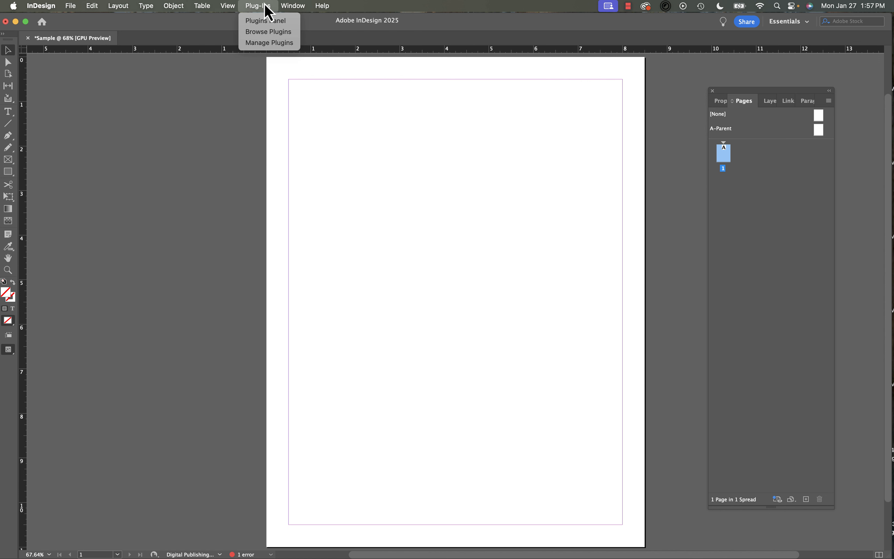
mouse_move(302, 11)
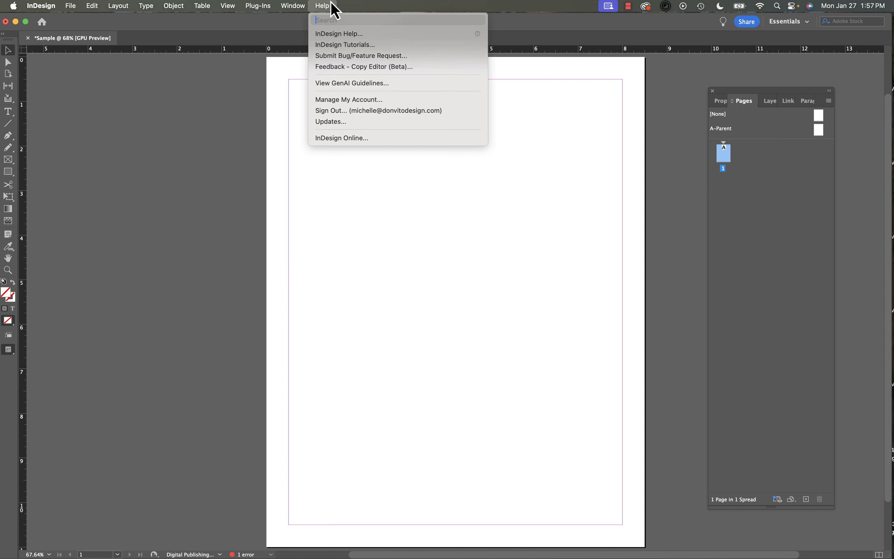
click(169, 177)
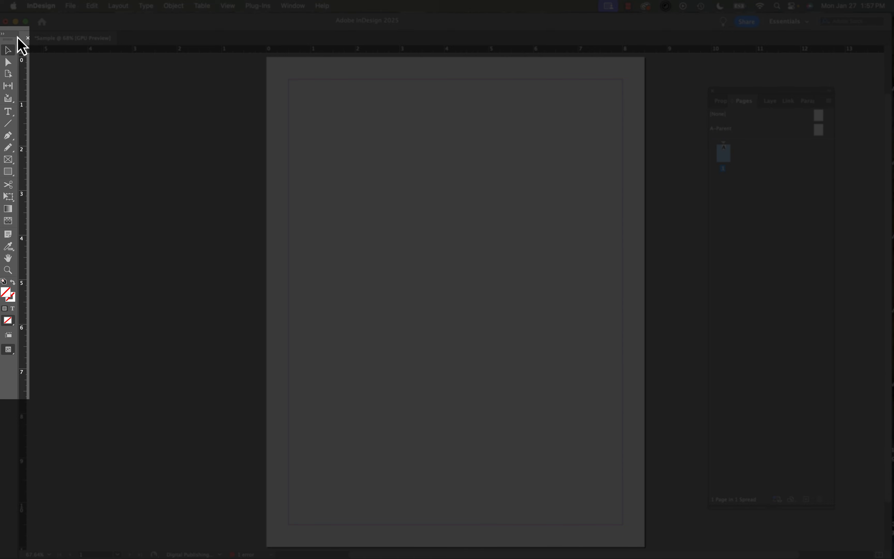
Detach the Tools panel from its dock so that it floats over the document
drag(18, 36, 14, 51)
drag(17, 58, 17, 57)
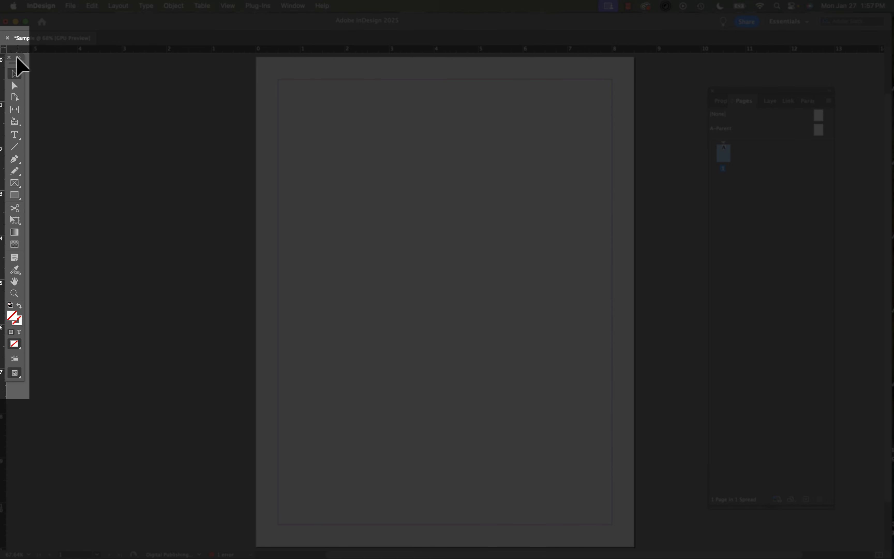
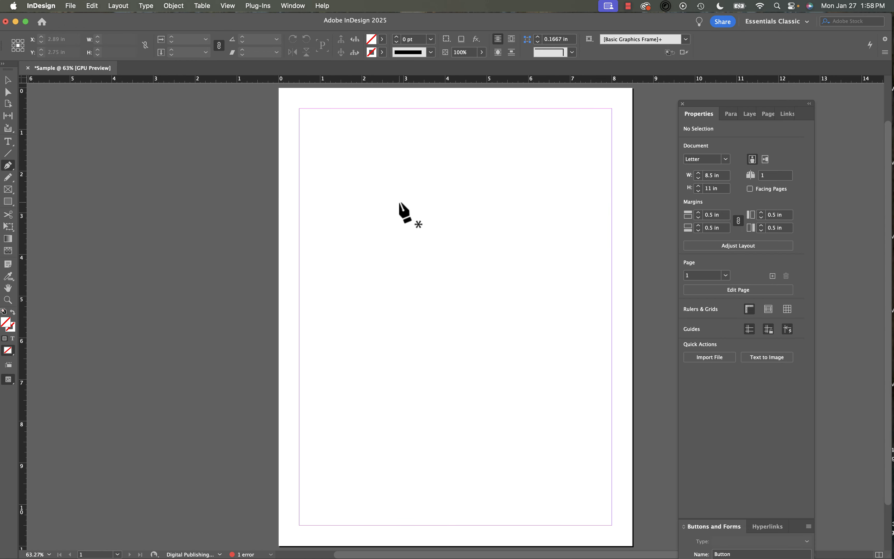
Draw a text frame in the page's upper half, compare its paragraph and character formatting controls, and delete the frame
click(8, 142)
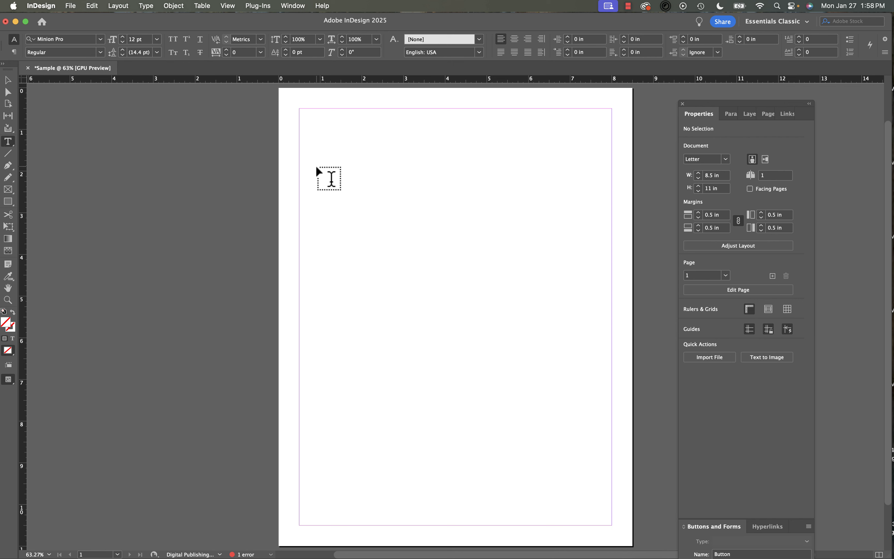
drag(317, 167, 533, 280)
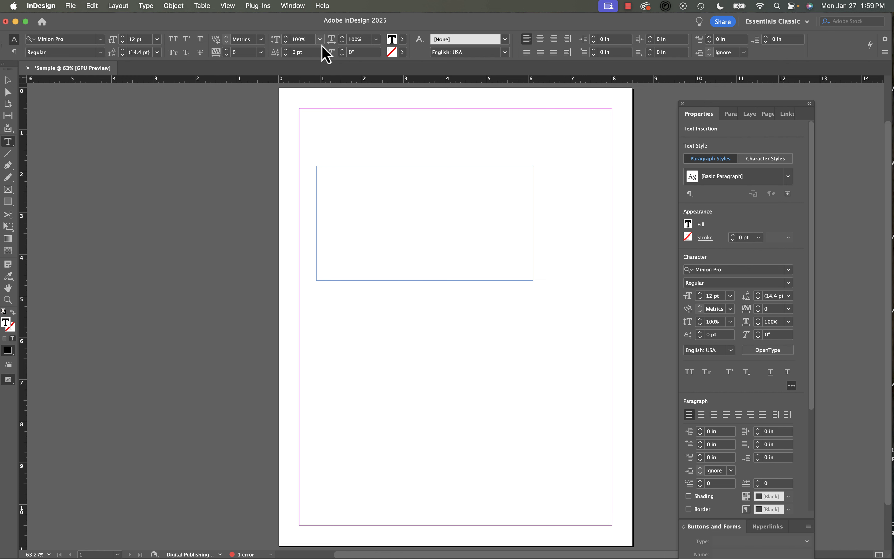
click(14, 52)
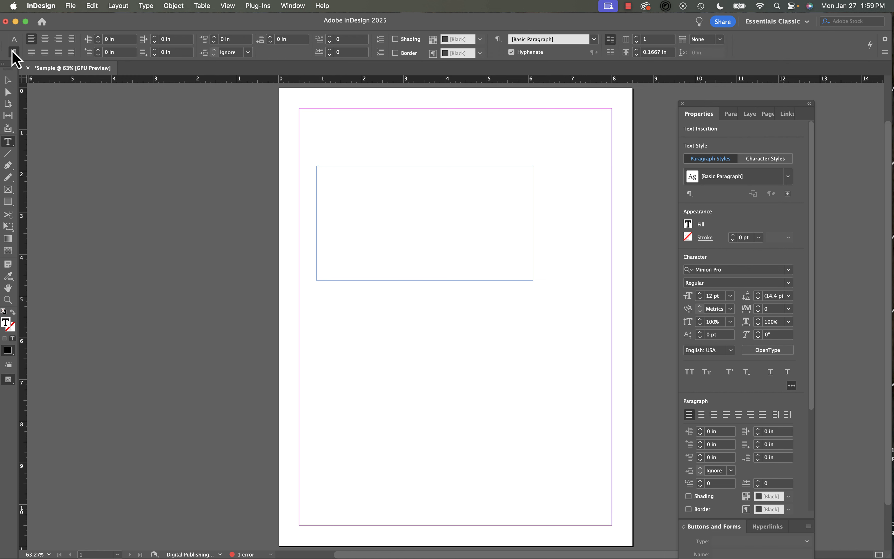
click(12, 39)
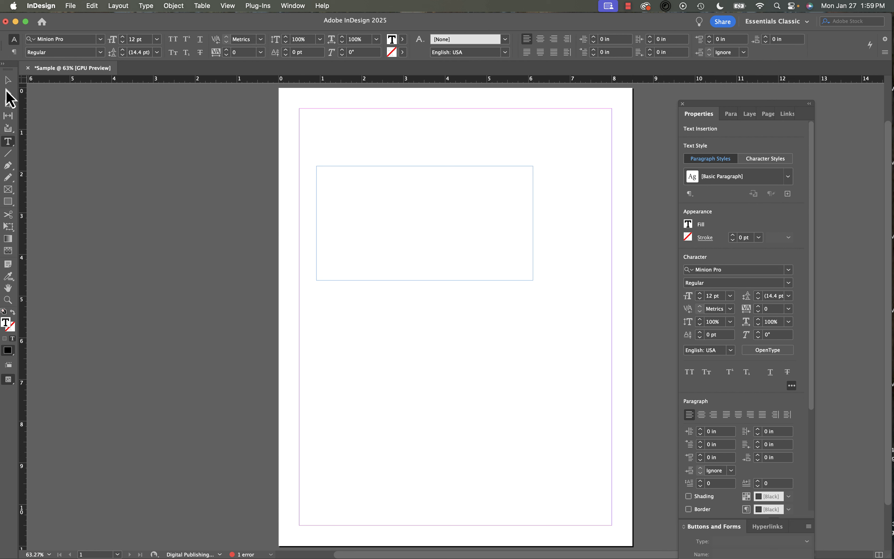
click(8, 80)
key(Delete)
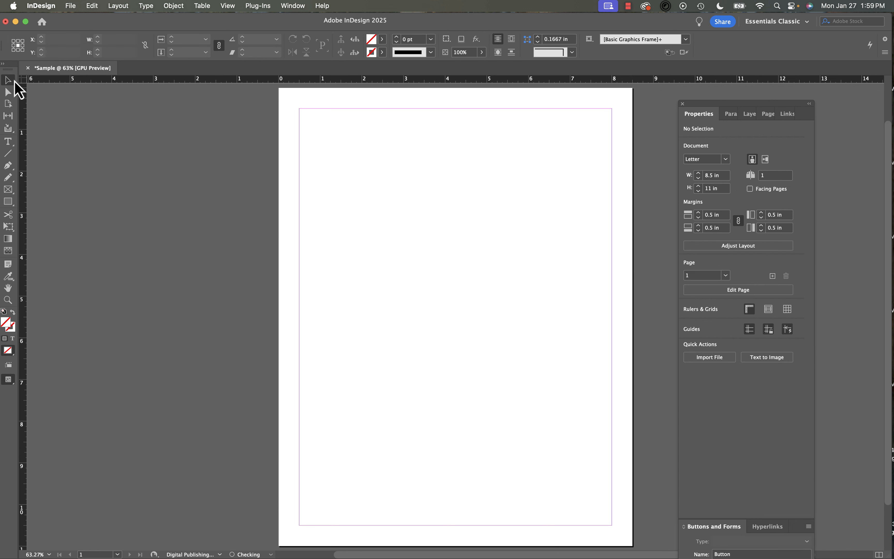
Draw a rectangular placeholder frame about 6.52 by 3.14 in on the page's upper half, and delete it
click(9, 190)
drag(312, 177, 583, 307)
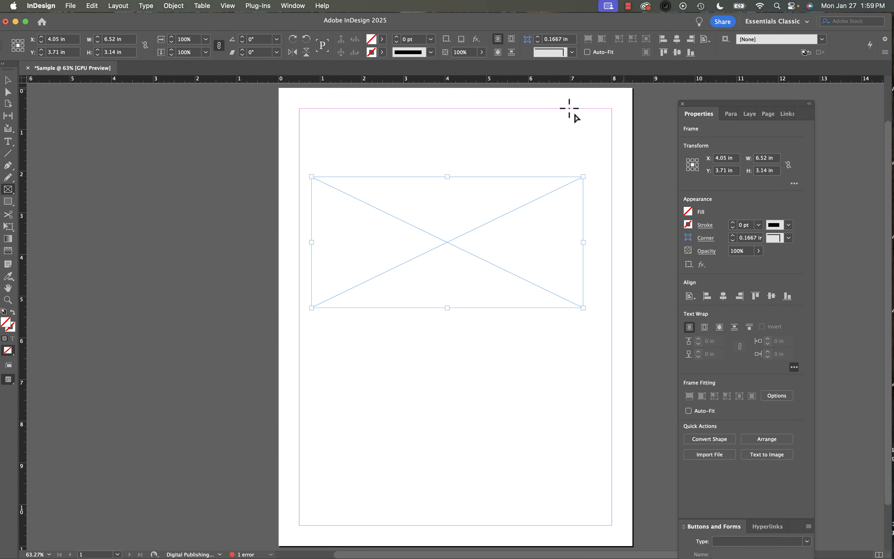
click(8, 81)
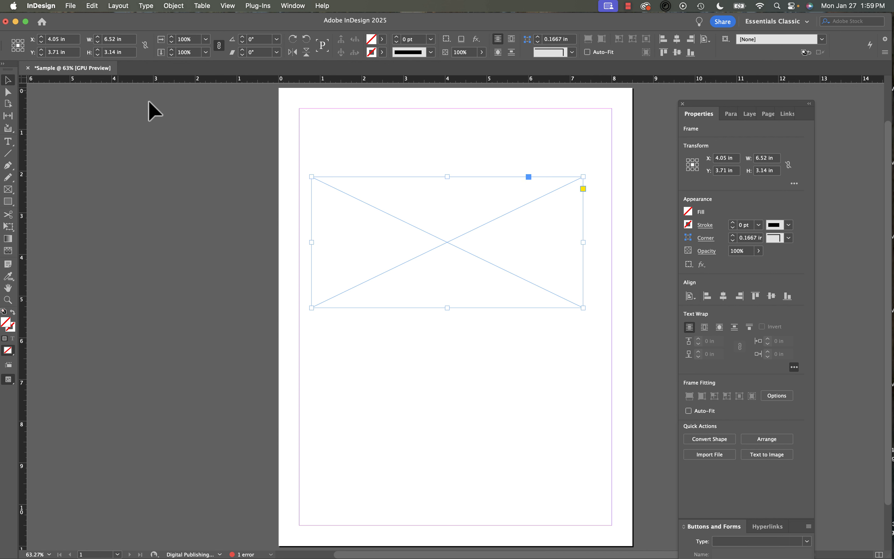
key(Delete)
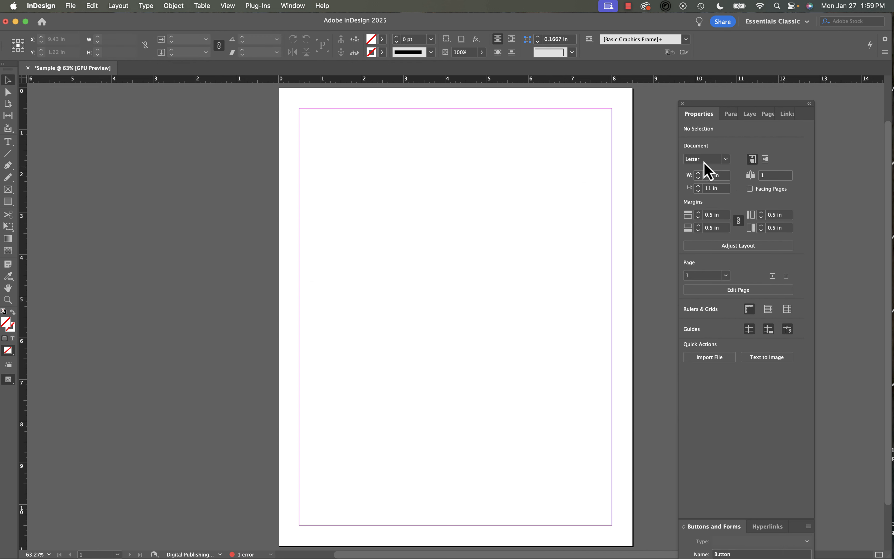
Switch to the Interactive for PDF workspace and close its floating Object Styles panel
click(799, 26)
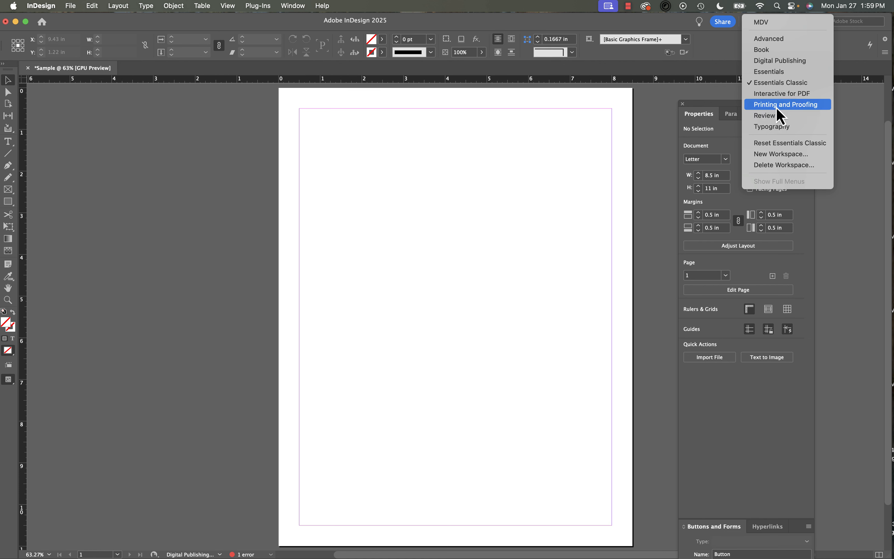
click(782, 94)
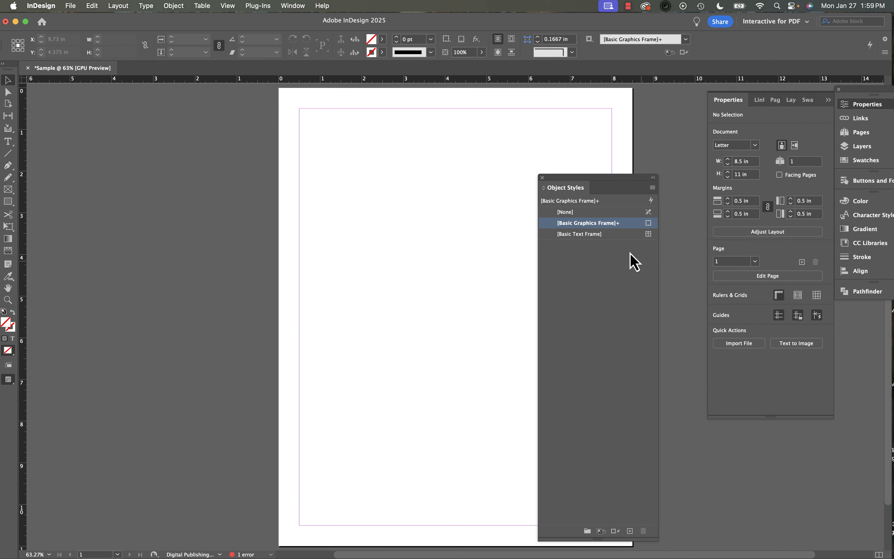
click(542, 179)
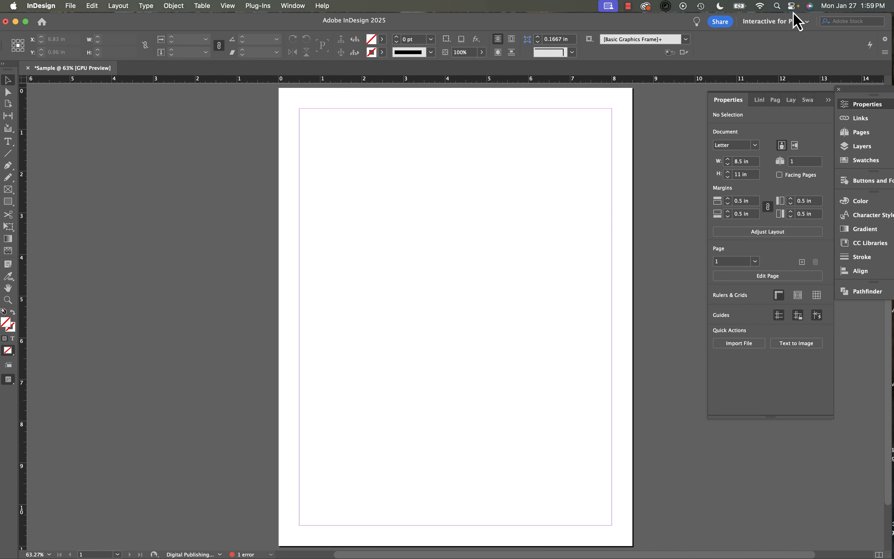
Return to the Essentials Classic workspace, and switch from it to the custom MDV workspace
click(793, 25)
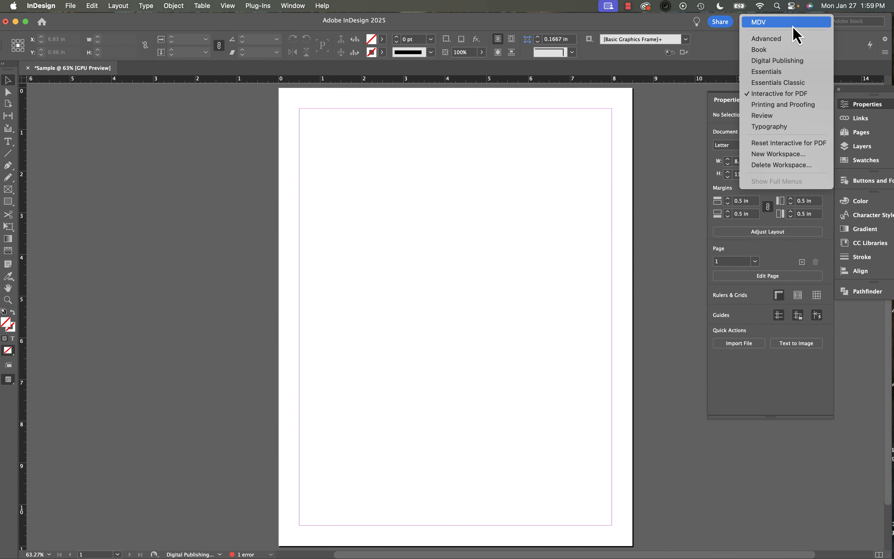
click(781, 83)
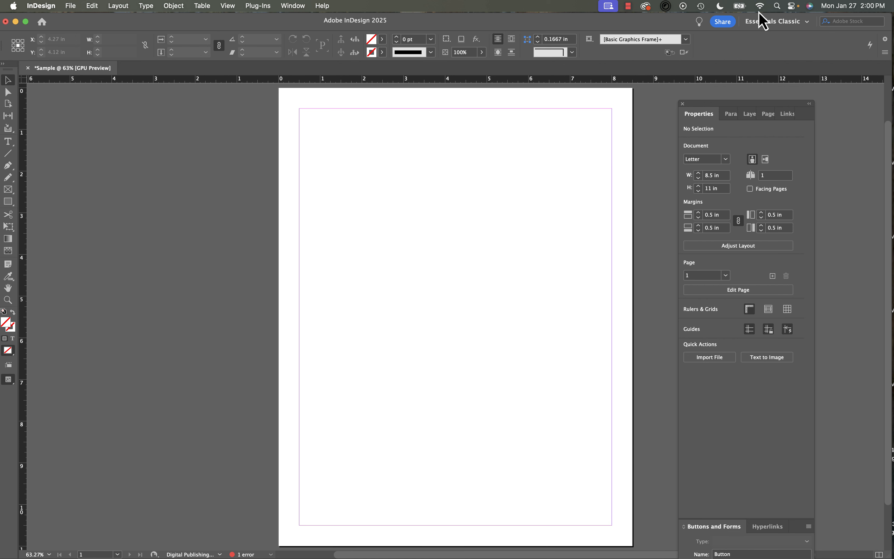
click(806, 23)
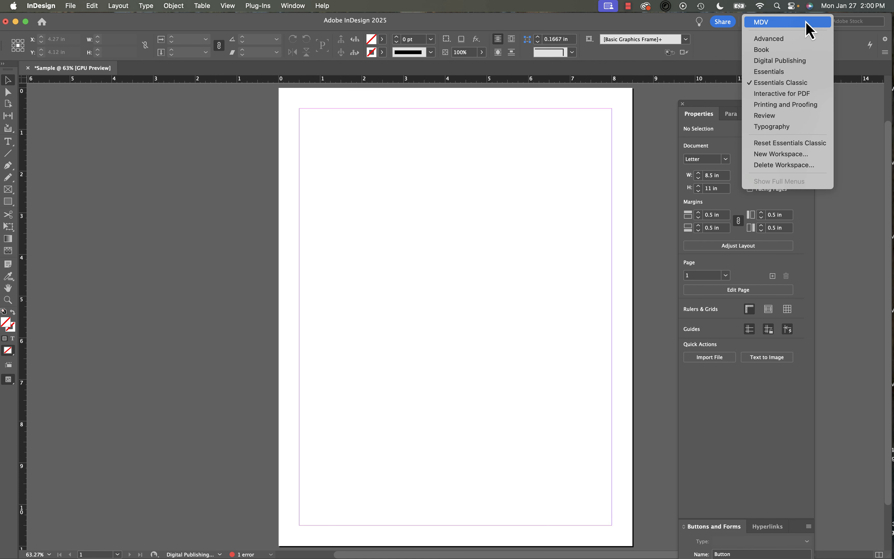
click(786, 23)
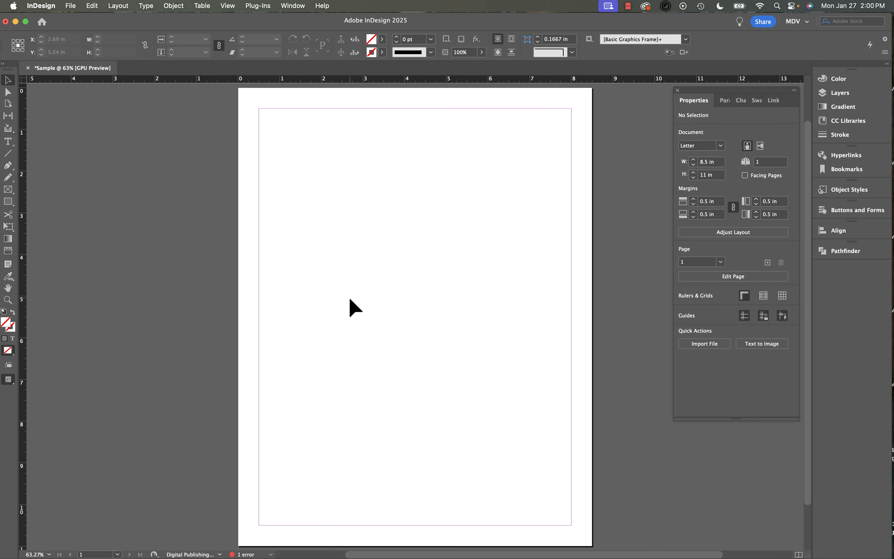
Draw a rectangular placeholder frame about 2.89 by 2.12 in on the page's upper half, and lengthen the Properties panel
click(11, 189)
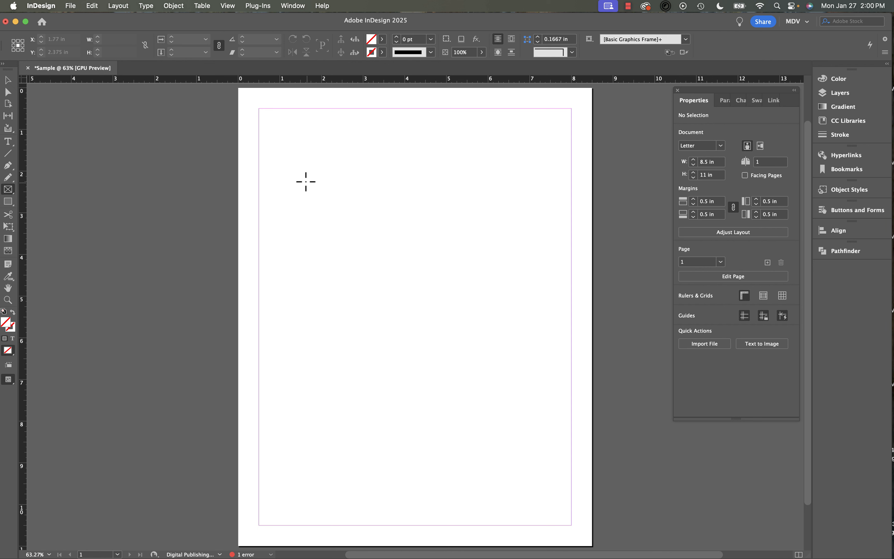
mouse_move(306, 182)
mouse_down()
mouse_move(383, 263)
mouse_move(425, 266)
mouse_up()
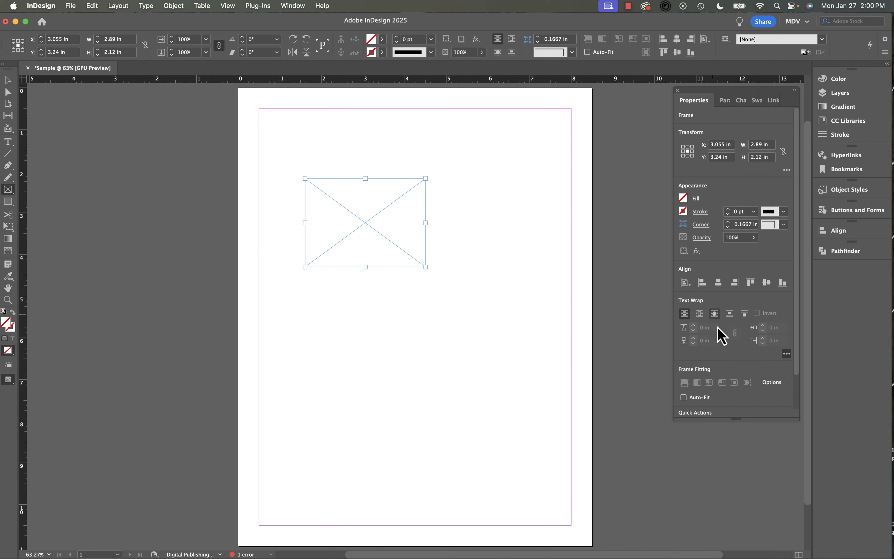
drag(701, 418, 700, 520)
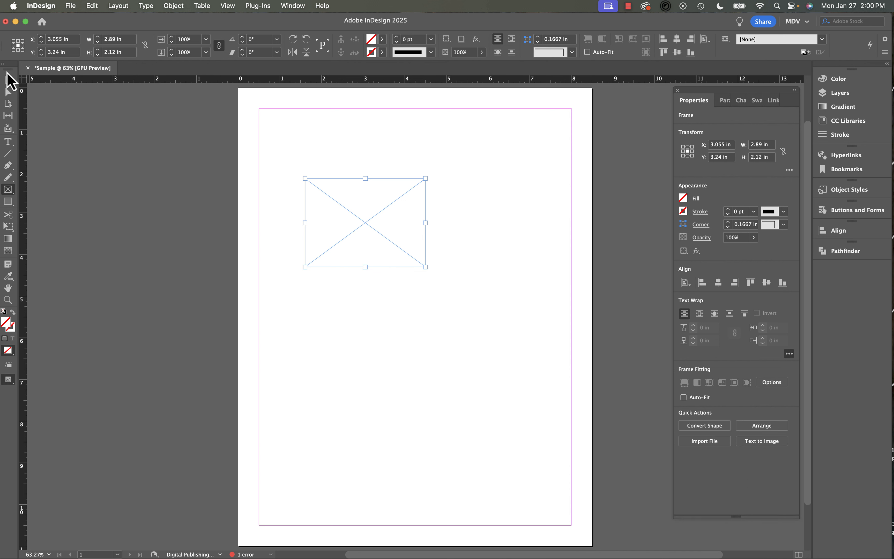
Rotate the placeholder frame by about -75.5°, and undo both the rotation and the frame
click(7, 79)
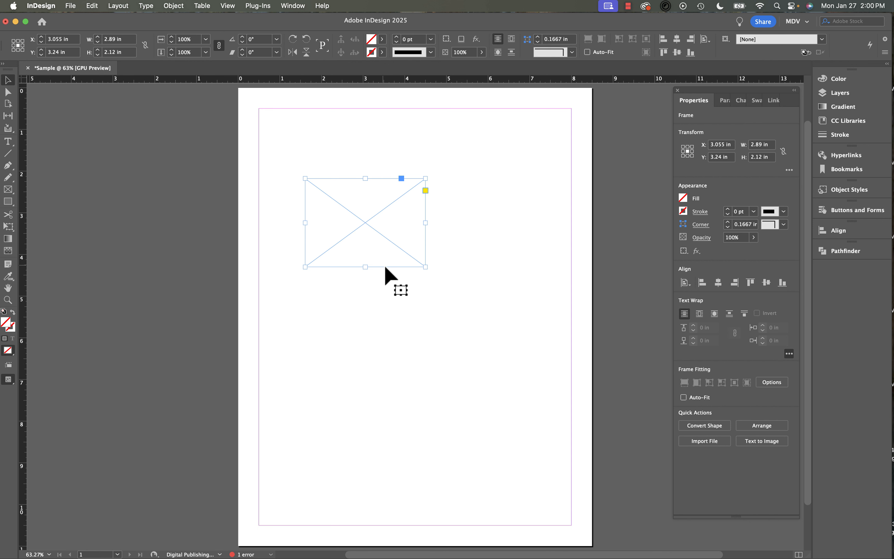
drag(429, 265, 327, 313)
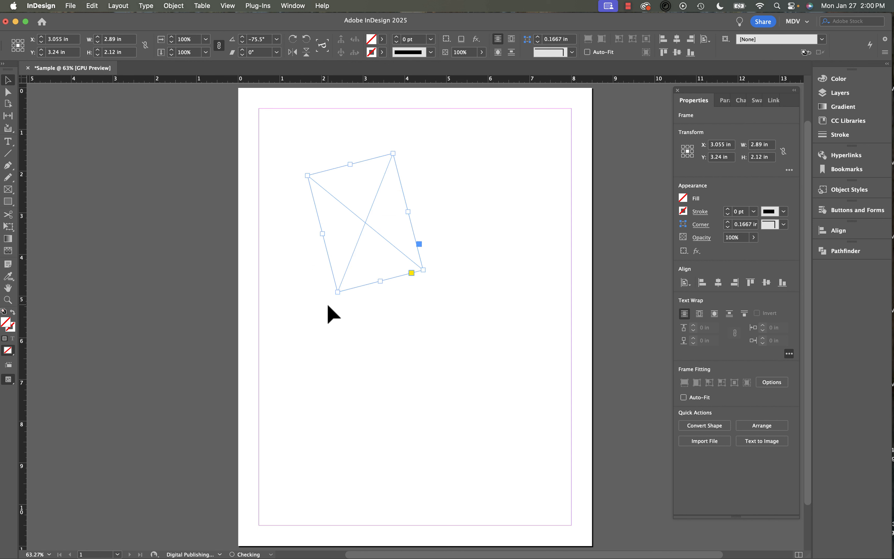
key(super+z)
key(super+z)
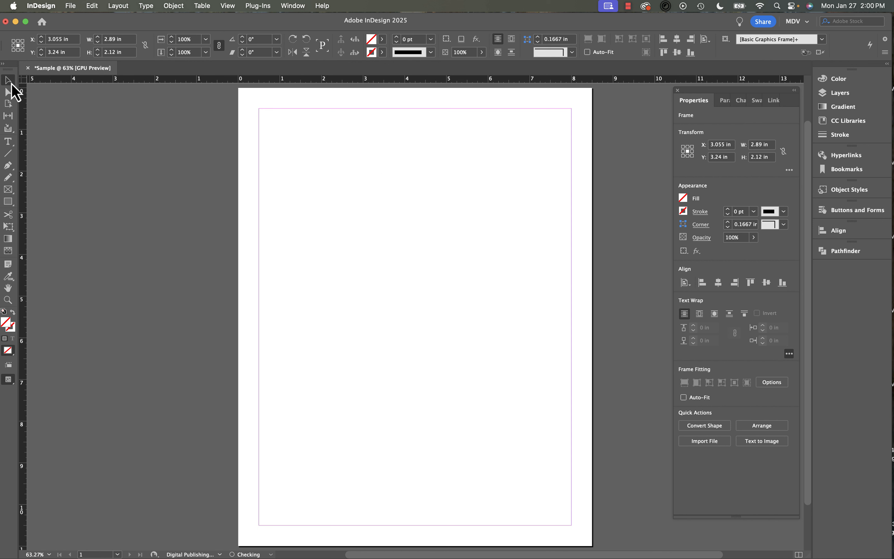
Draw a text frame about 3.525 by 2.72 in near the page's left margin, and delete it
click(8, 141)
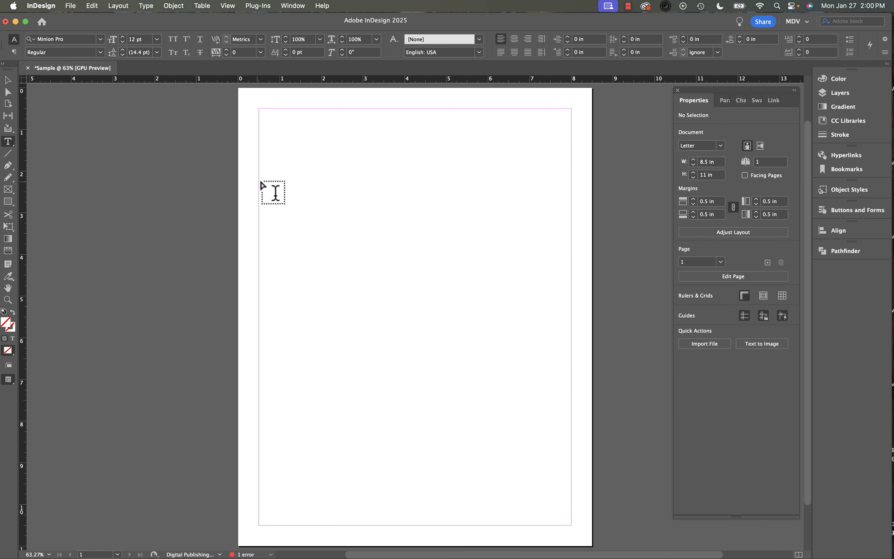
drag(264, 178, 411, 291)
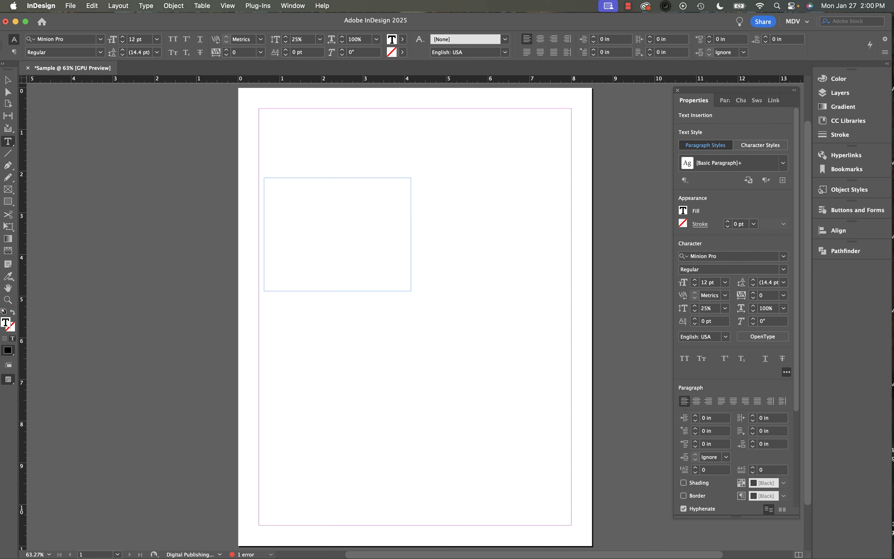
click(8, 80)
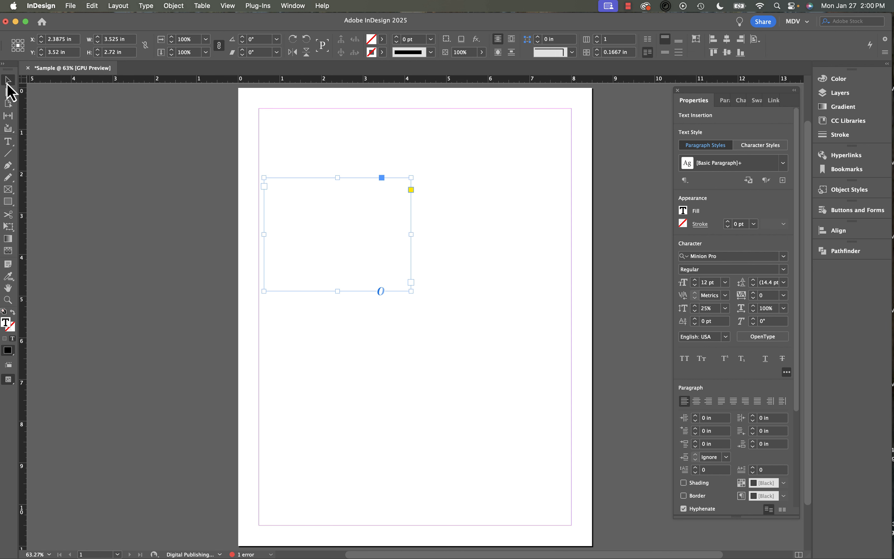
key(Delete)
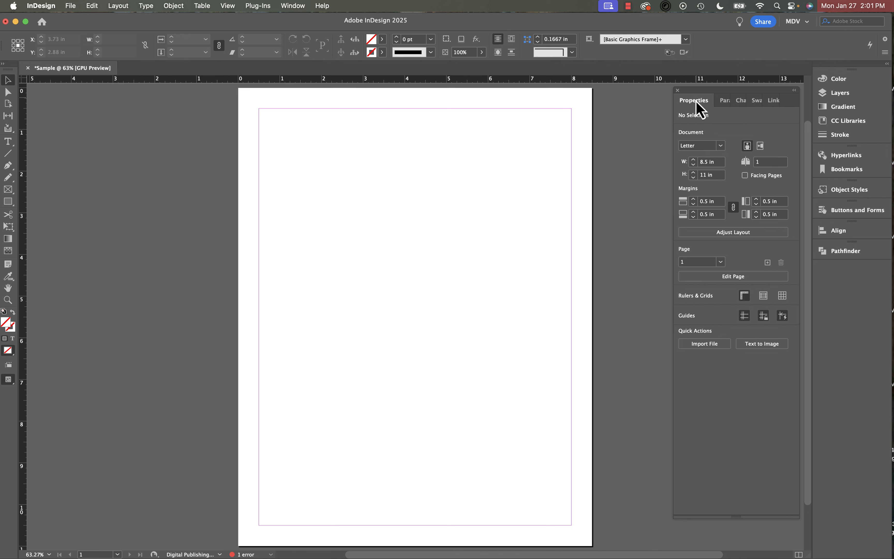
Detach the Properties panel from its group so that it floats over the page, and look through the list of available panels
drag(696, 100, 576, 135)
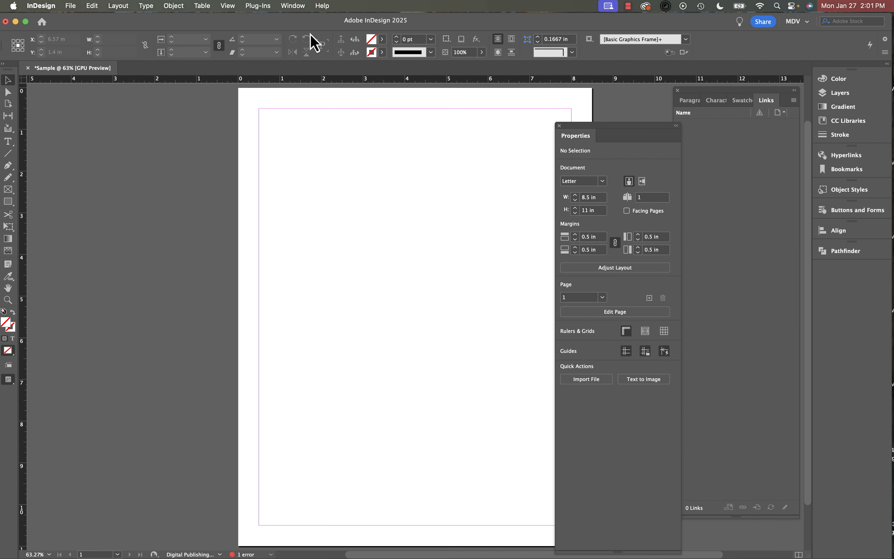
click(290, 5)
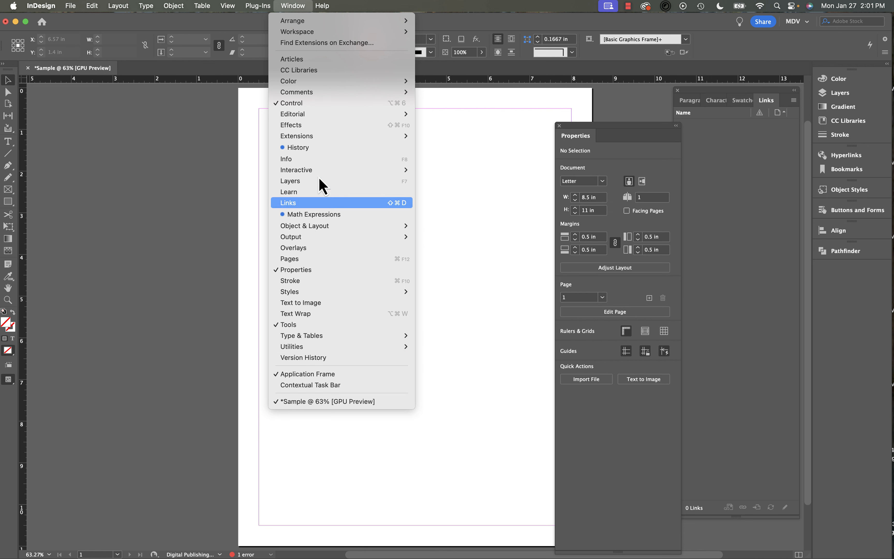
click(506, 122)
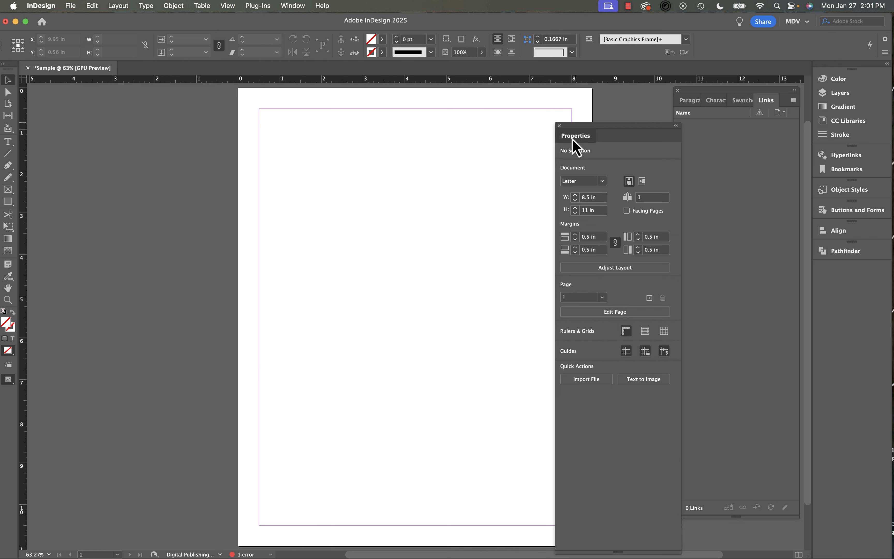
Group the Links, Swatches and Paragraph Styles panels with the floating Properties panel, and bring Properties to the front
drag(767, 100, 619, 144)
drag(761, 102, 652, 143)
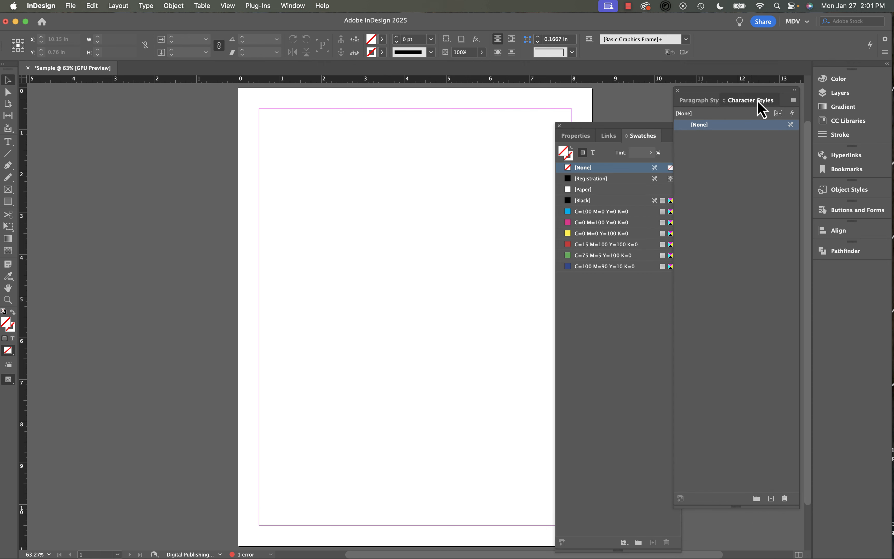
drag(763, 110, 722, 104)
click(684, 126)
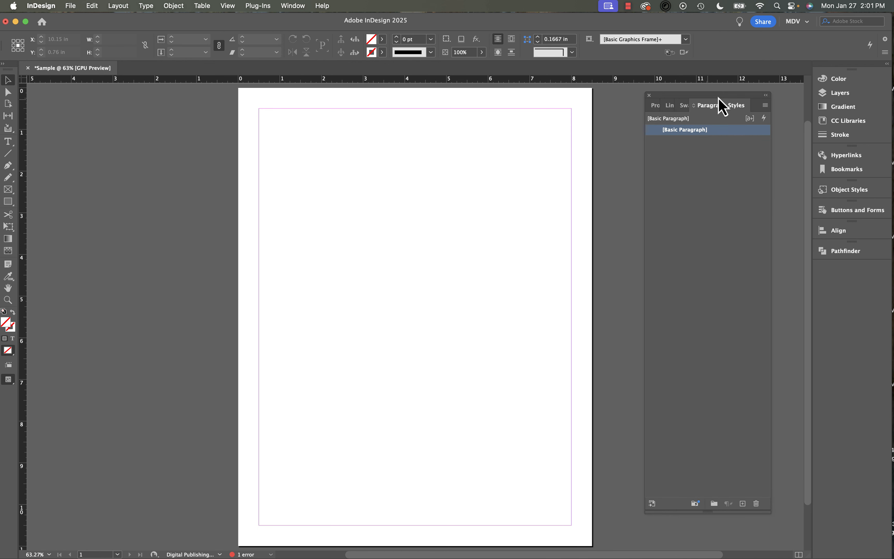
click(655, 106)
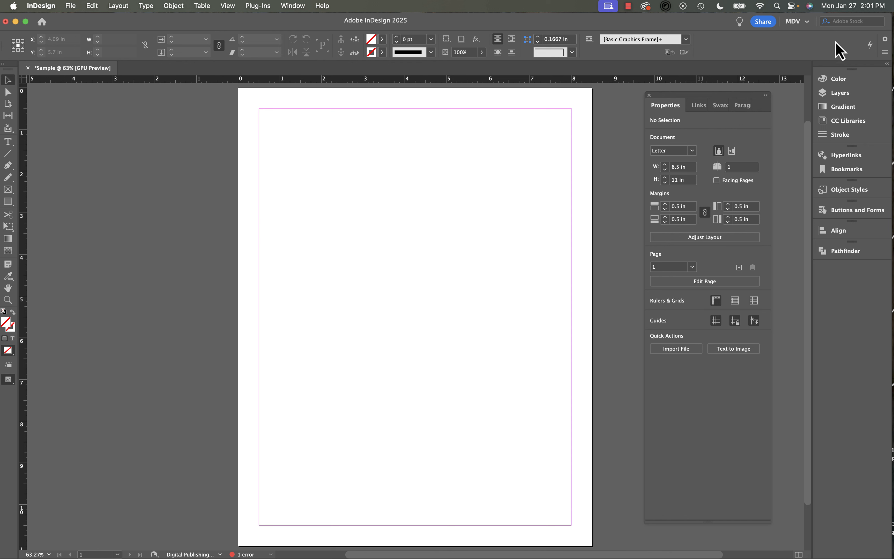
Start a new workspace from the current panel layout, enter a person's first name as its name, and cancel it
click(796, 22)
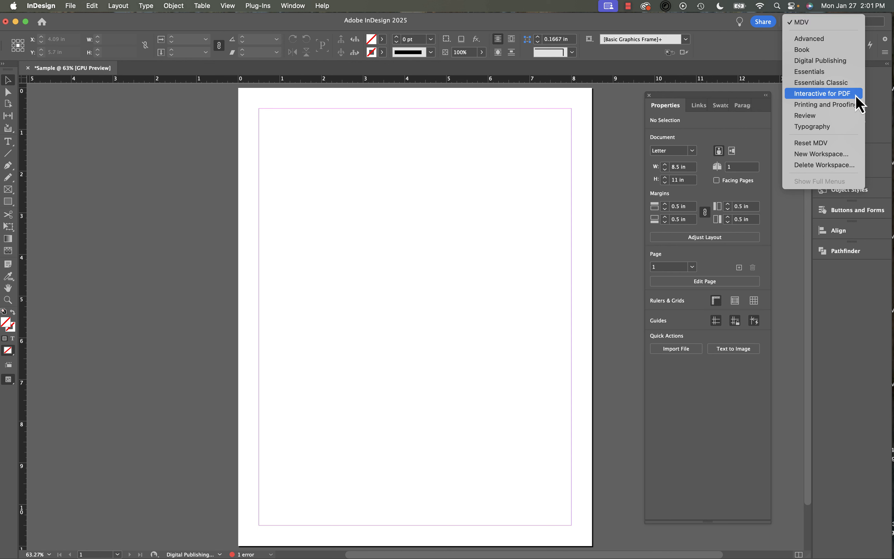
click(846, 154)
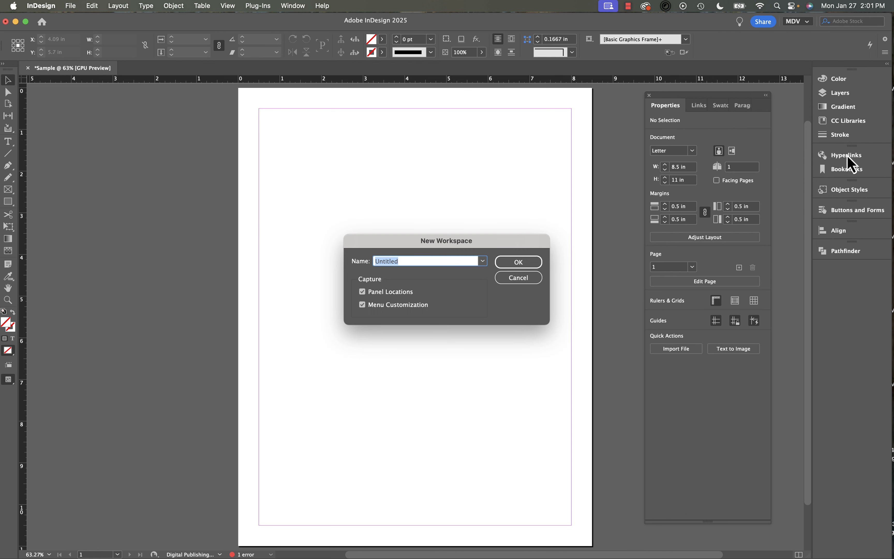
text(MICHELLE)
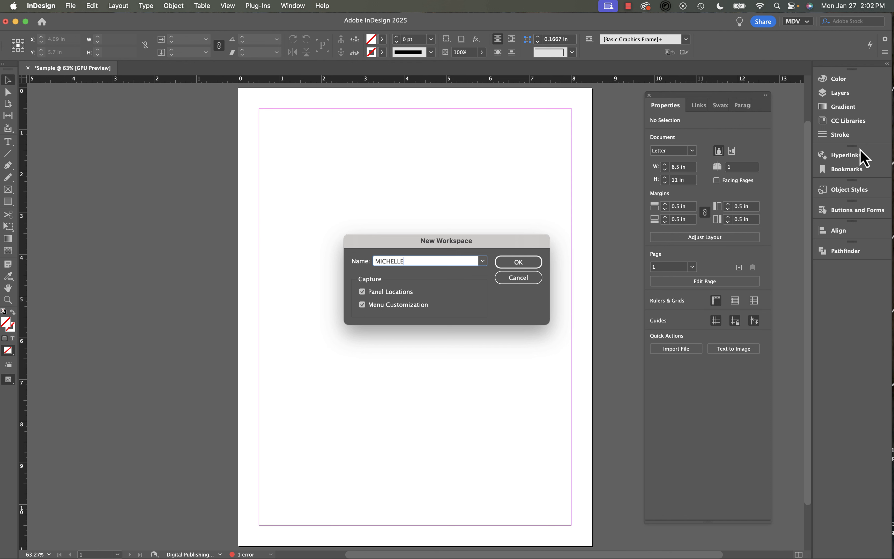
click(513, 280)
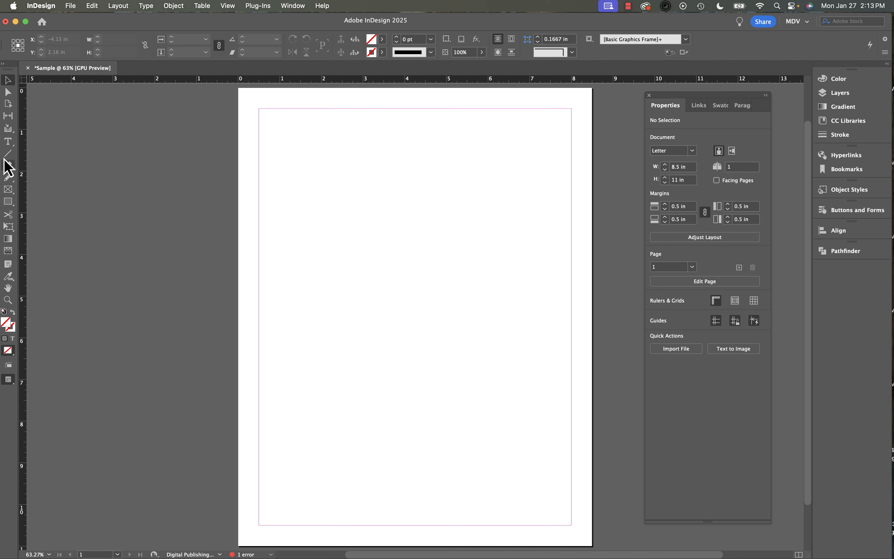
Draw a text frame about 5.53 by 3.5 in from the page's upper-left margin corner and enter "Type" in it
click(8, 143)
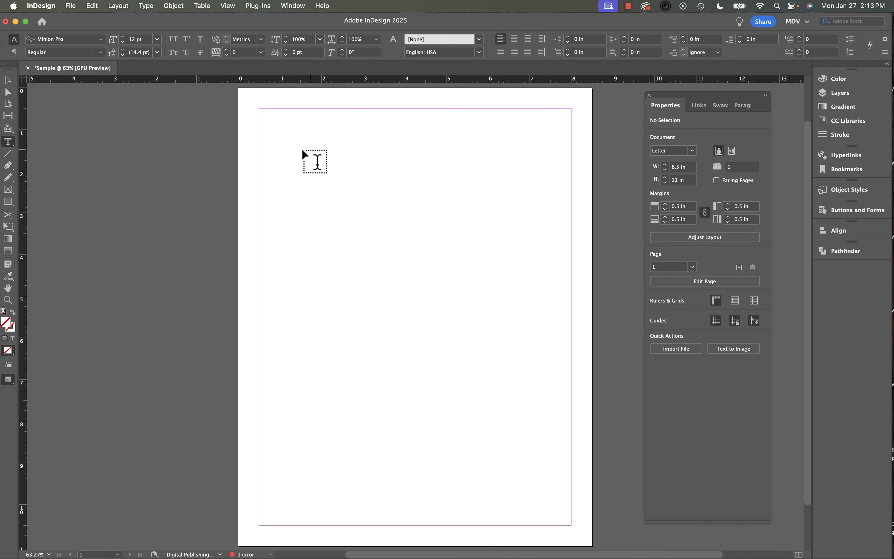
drag(259, 109, 490, 254)
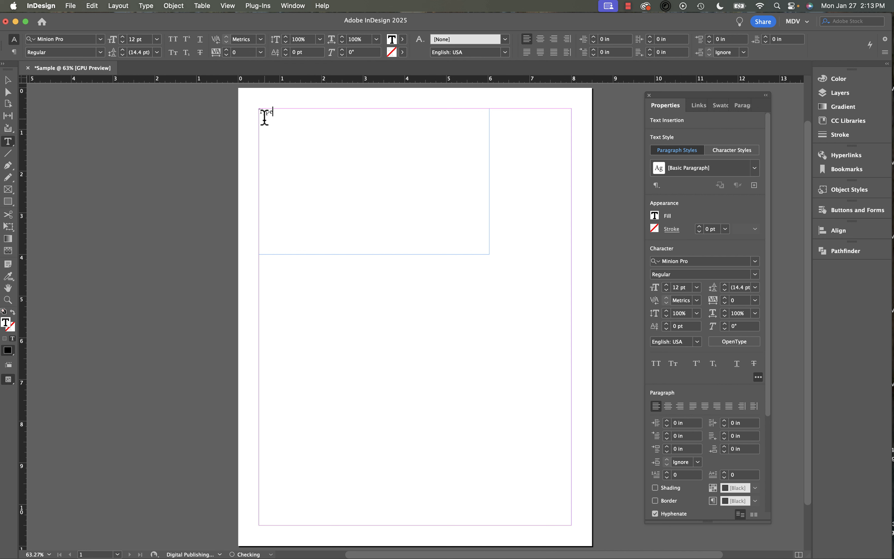
Try the word "Type" at a font size of 48 pt, and set it to 72 pt
double_click(268, 112)
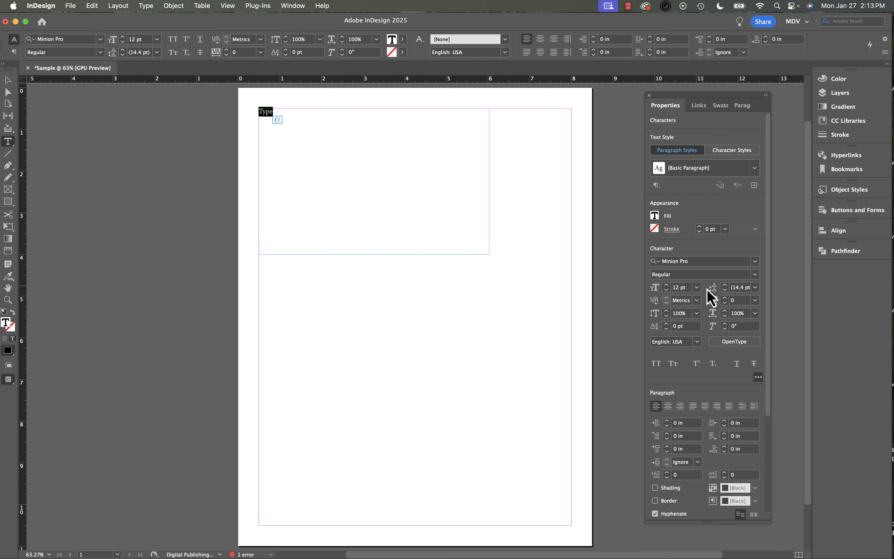
click(697, 287)
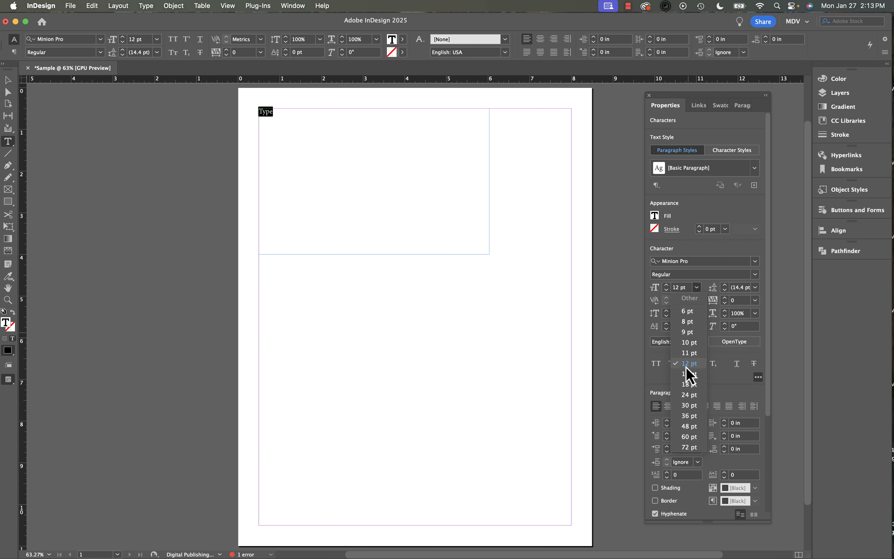
click(688, 427)
click(697, 287)
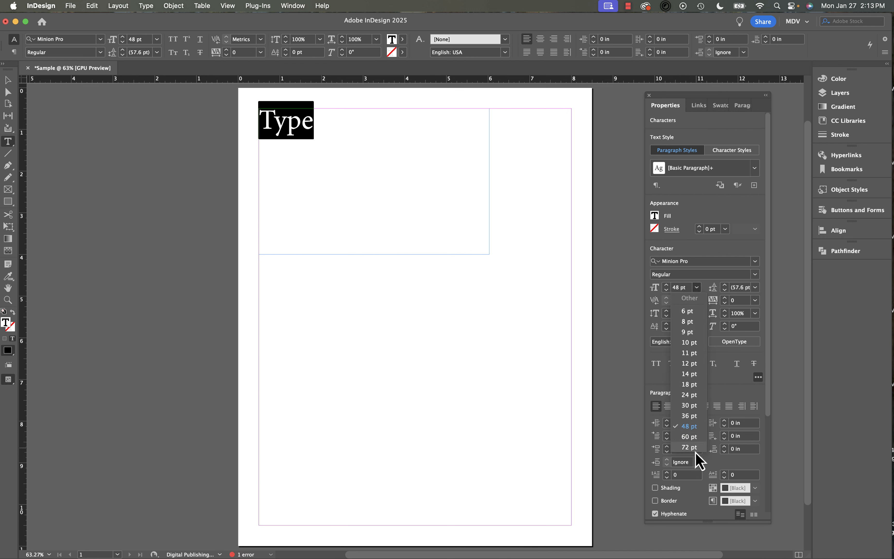
click(689, 458)
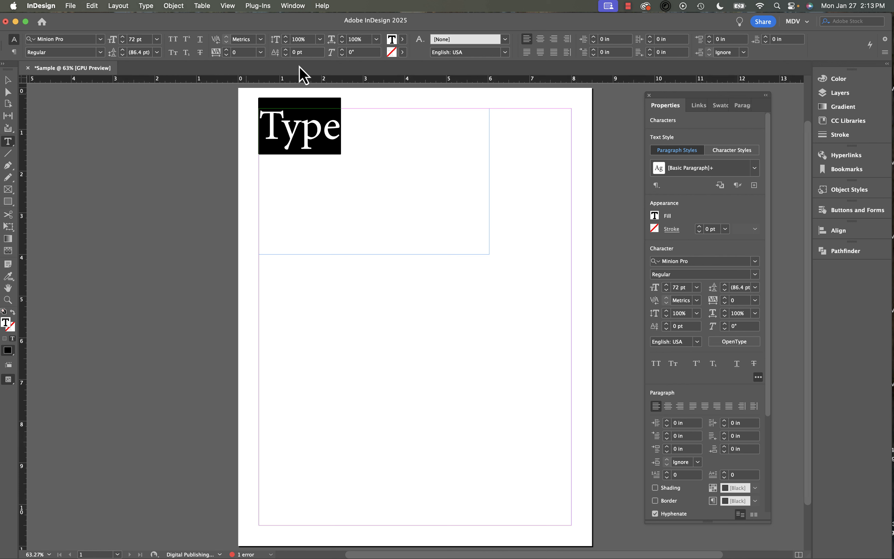
Select the text frame as an object, and return to editing the word "Type" inside it
click(7, 81)
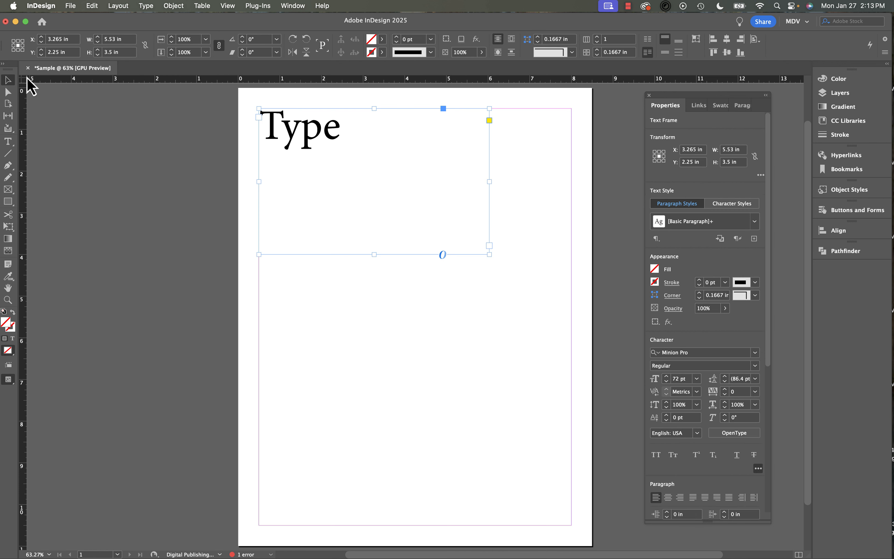
double_click(283, 140)
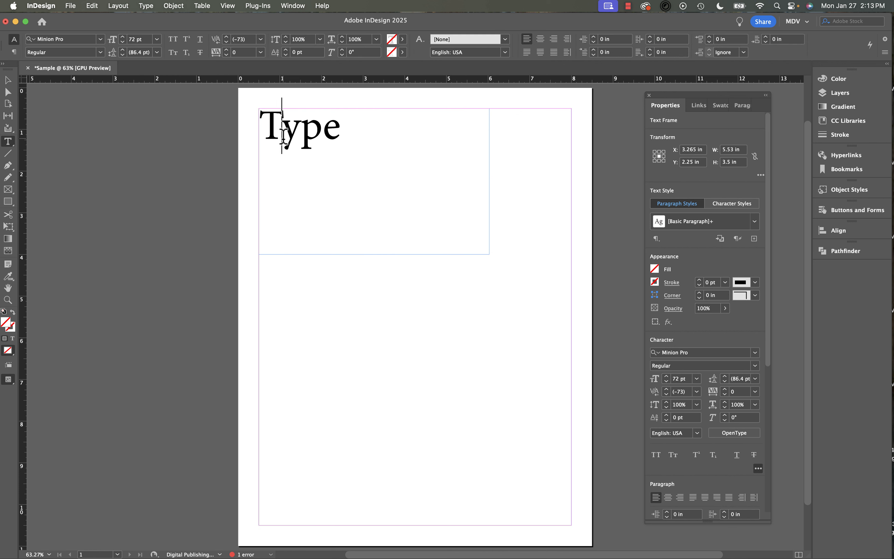
Move the text frame toward the page's middle, with its center at about X 4.195 in, Y 4.03 in
click(7, 80)
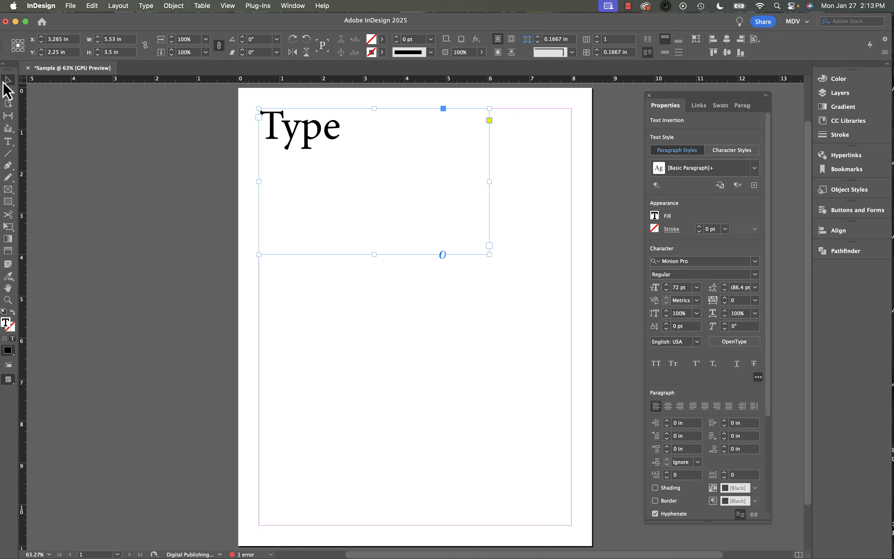
drag(422, 213, 462, 287)
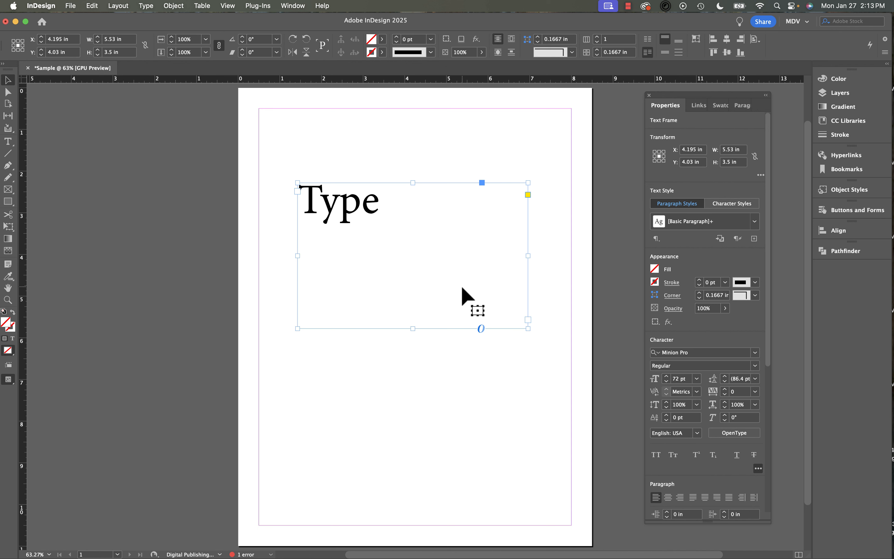
Enlarge the word "Type" in the frame step by step to a font size of 116 pt
triple_click(364, 208)
key(super+shift+period)
key(super+shift+period)
key(super+shift+period)
key(super+shift+period)
key(super+shift+period)
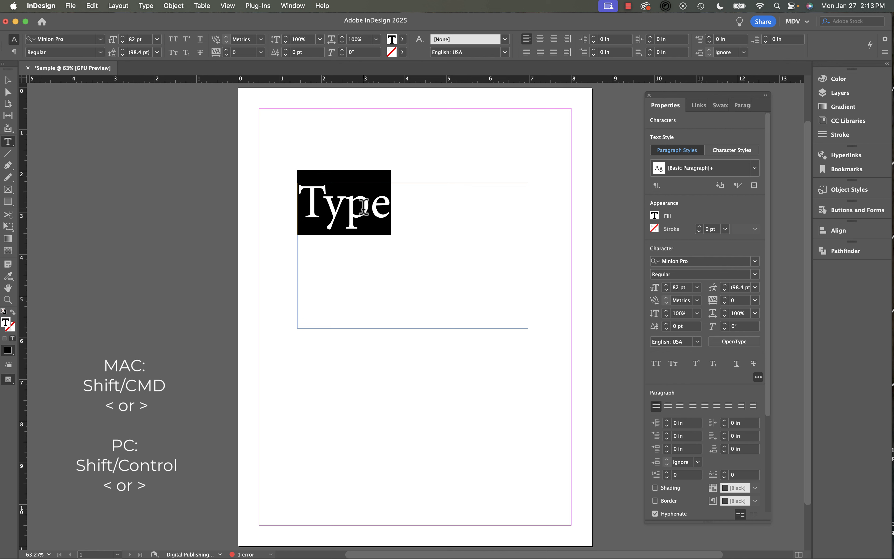
key(super+shift+period)
key(super+shift+period)
key(super+shift+period)
key(super+shift+period)
key(super+shift+period)
key(super+shift+period)
key(super+shift+period)
key(super+shift+period)
key(super+shift+period)
key(super+shift+period)
key(super+shift+period)
key(super+shift+period)
key(super+shift+period)
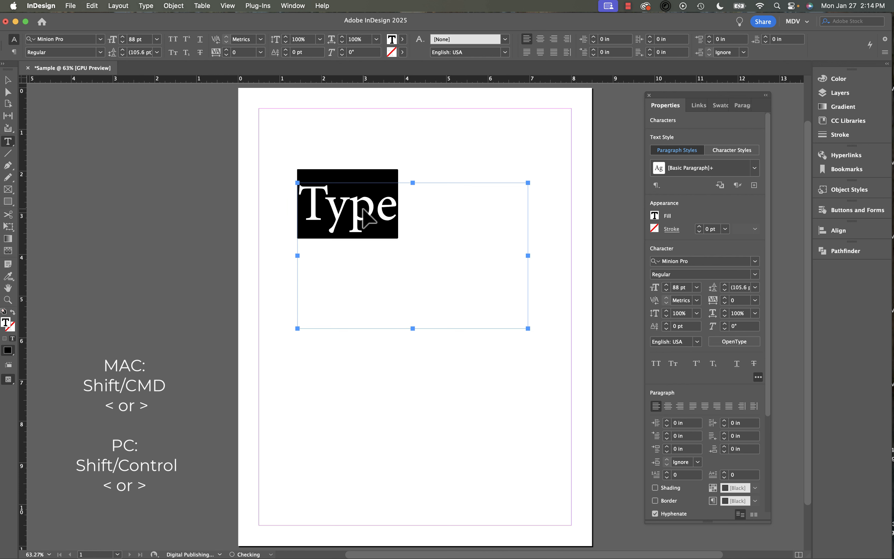
key(super+shift+period)
key(super+shift+period)
key(super+shift+period)
key(super+shift+period)
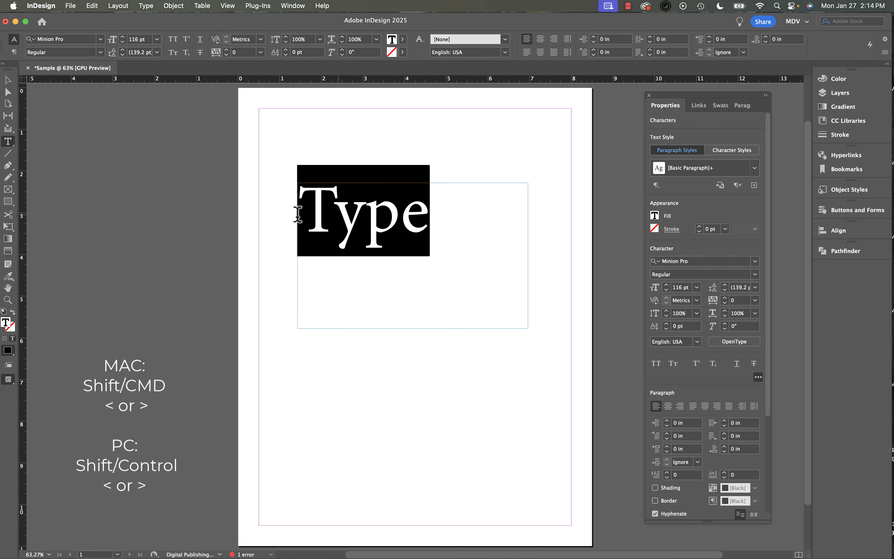
Shrink the text frame to about 2.66 by 1.14 in, and enlarge it to about 5.96 by 4.1 in
click(13, 82)
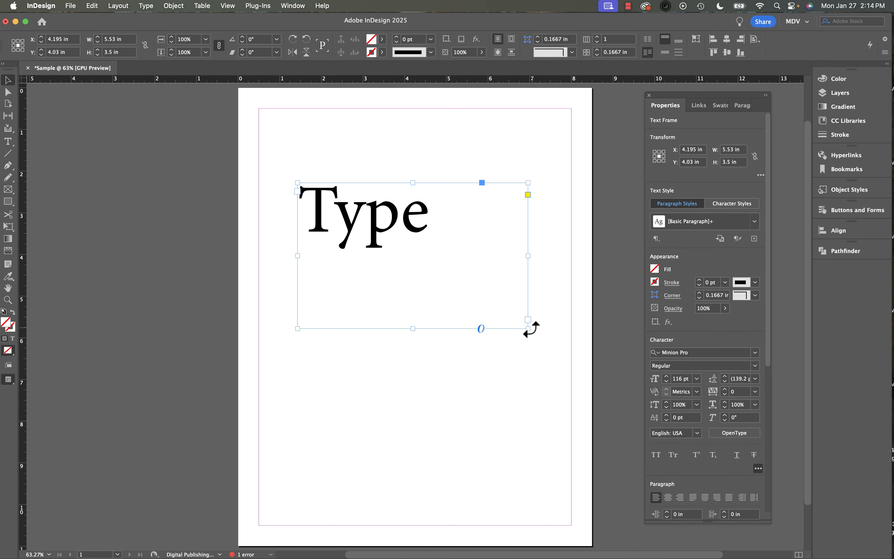
drag(528, 329, 409, 230)
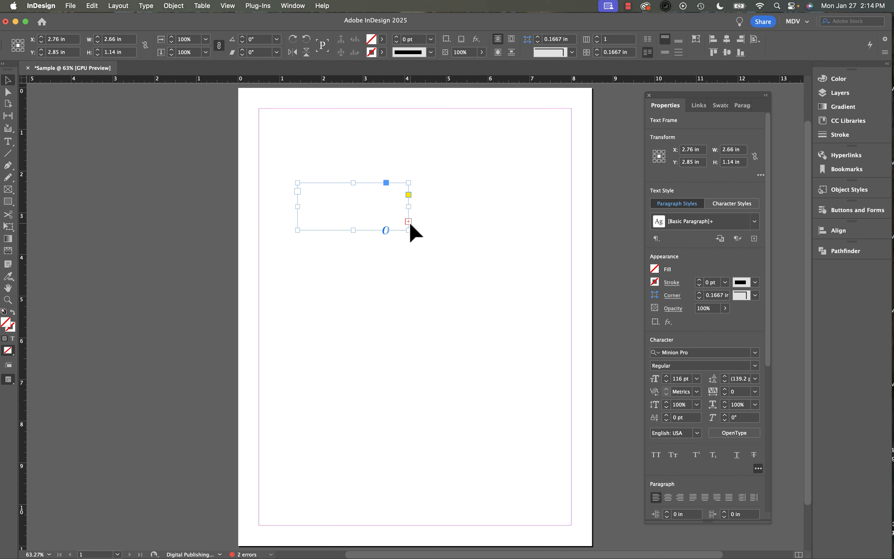
drag(409, 232, 546, 353)
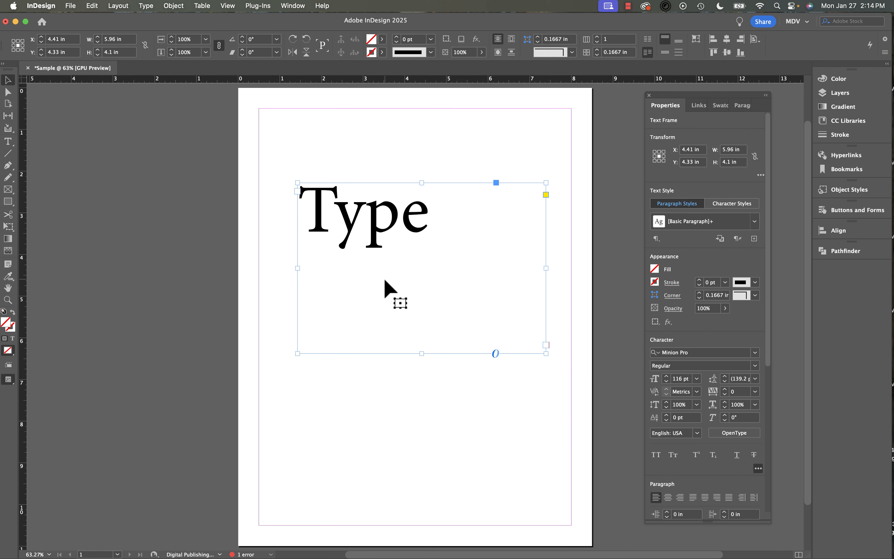
Fill the word "Type" with the red C=15 M=100 Y=100 K=0 swatch
double_click(371, 221)
triple_click(371, 220)
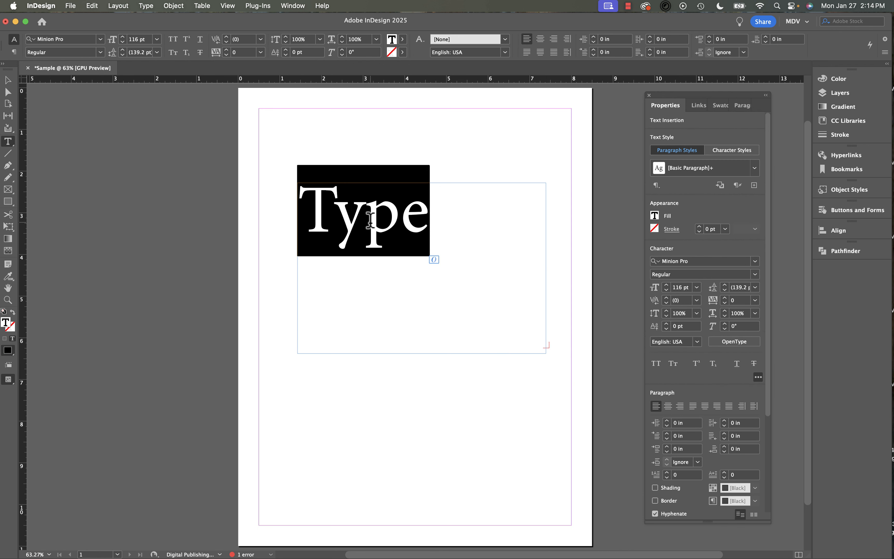
click(655, 216)
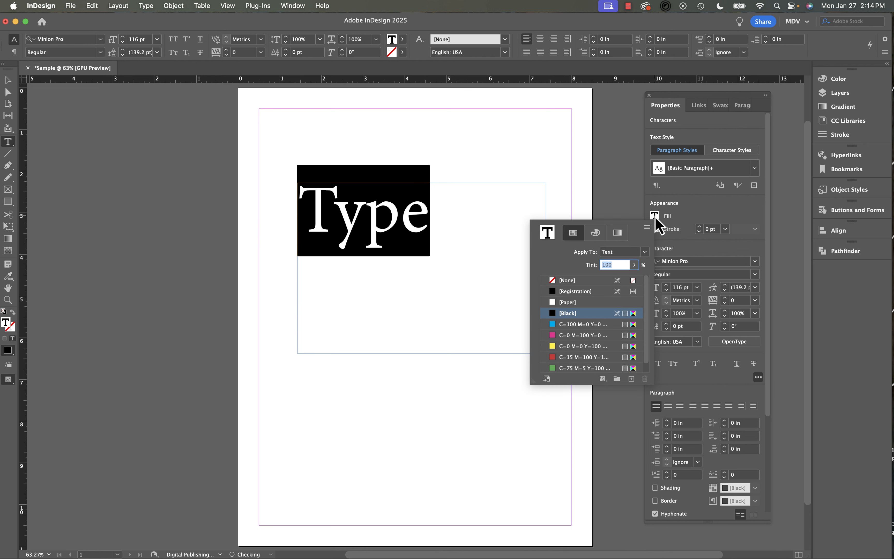
click(560, 357)
click(695, 253)
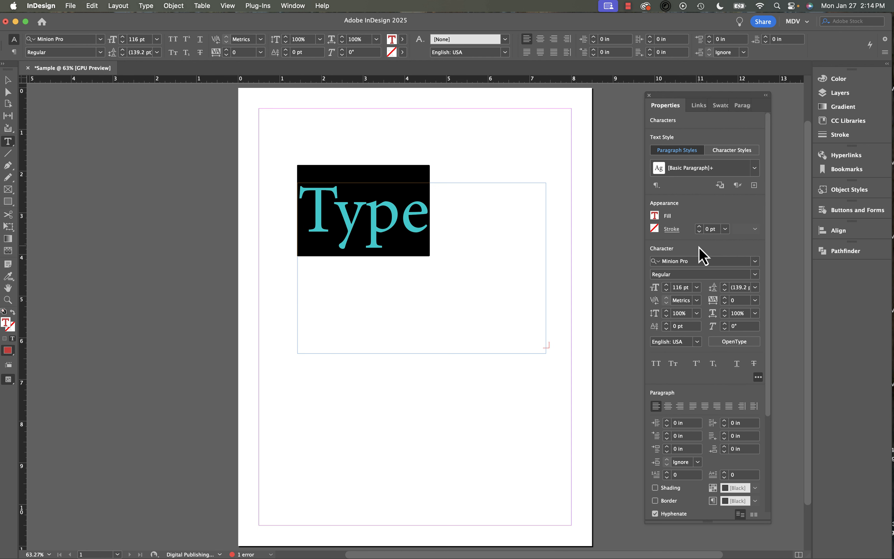
Increase the font size of the word "Type" to 122 pt
click(666, 285)
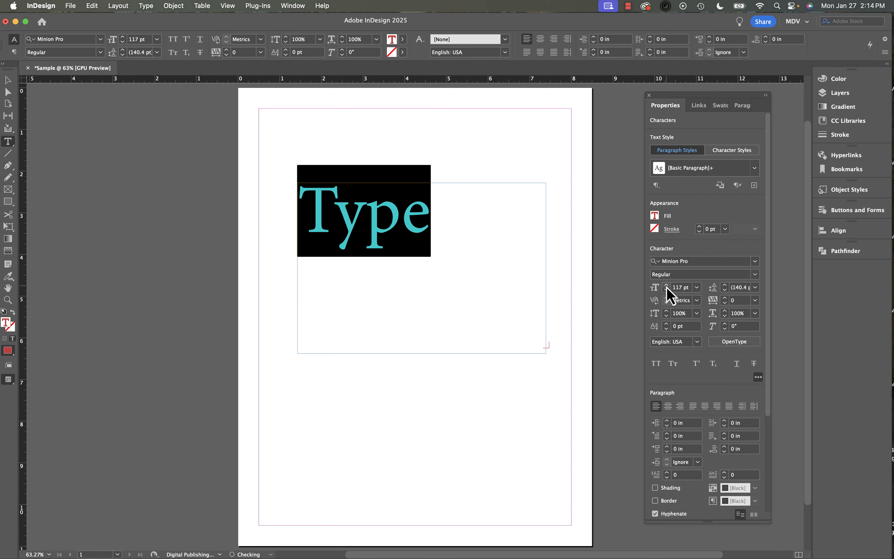
click(667, 285)
click(667, 285)
click(666, 285)
click(667, 285)
click(667, 285)
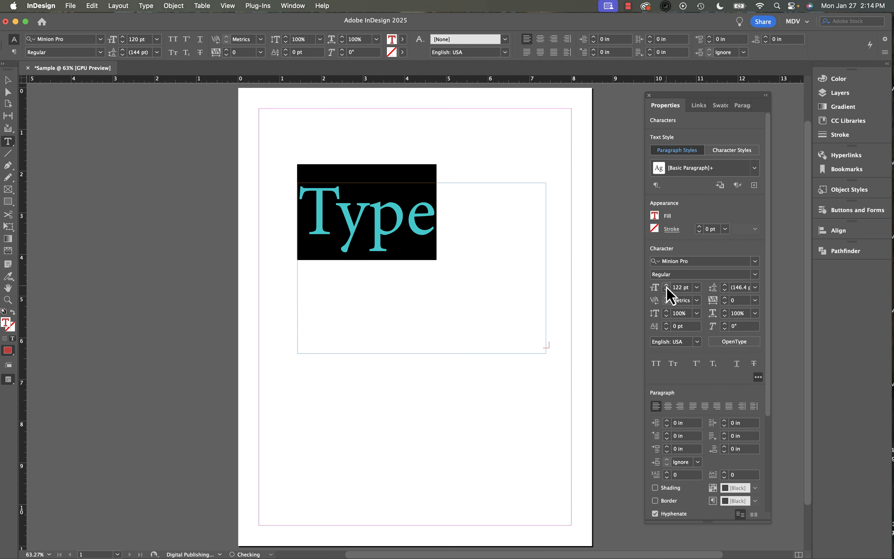
Set the word "Type" in all caps and center it horizontally in its frame
click(656, 364)
scroll(704, 415, down, 5)
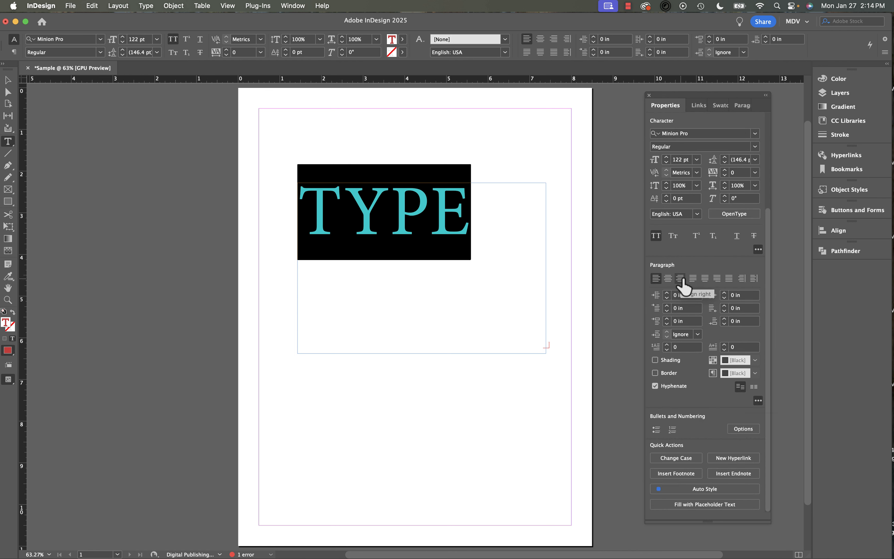
click(669, 279)
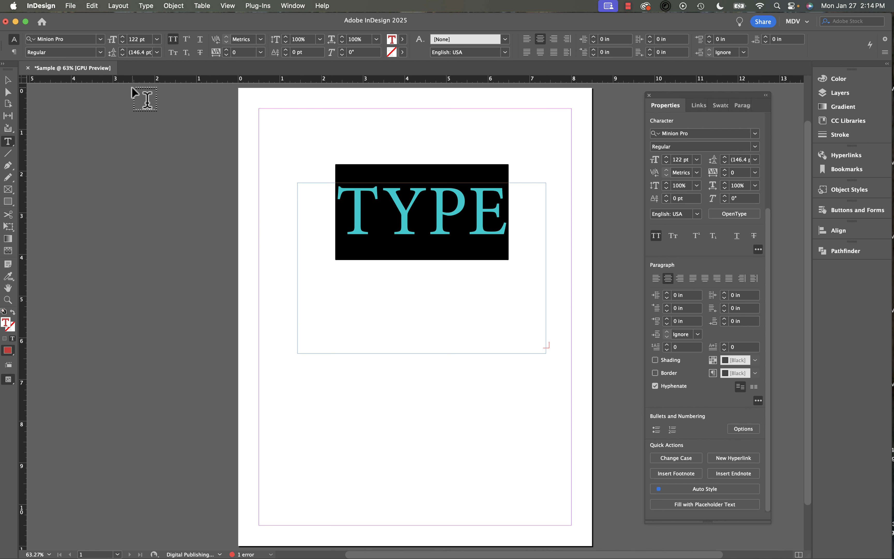
Fill the text frame with [Black] and align it to the page's horizontal center
click(8, 80)
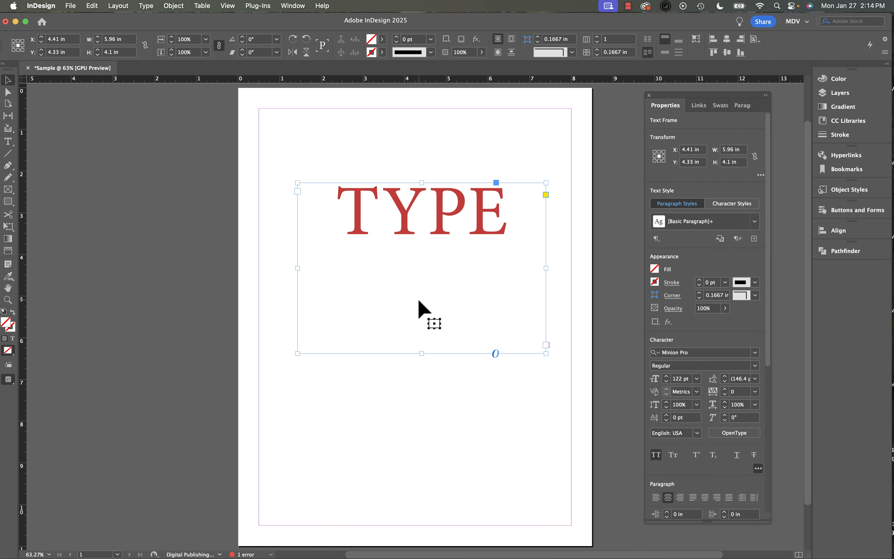
click(655, 270)
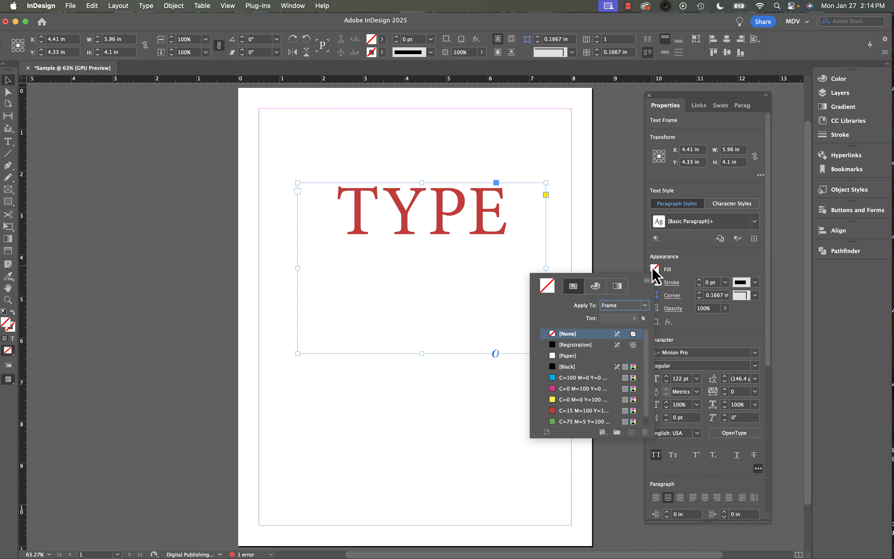
click(552, 367)
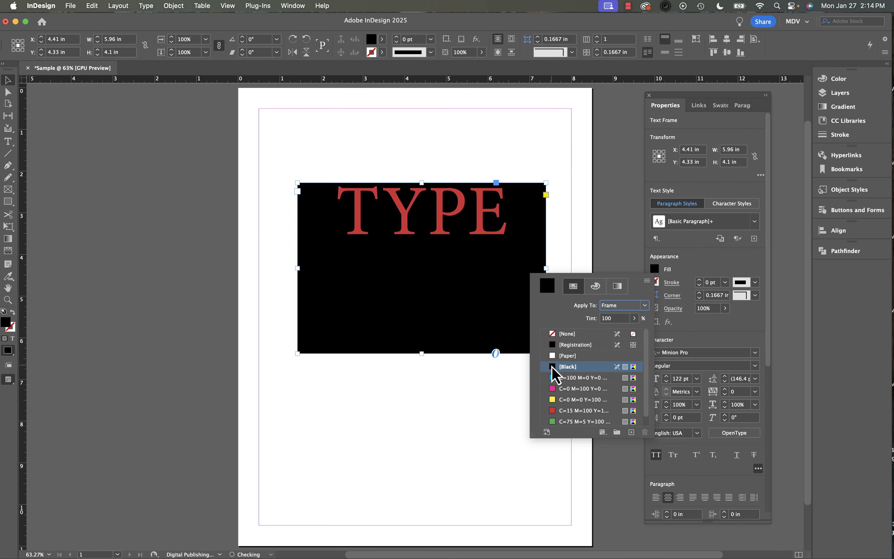
scroll(730, 416, down, 6)
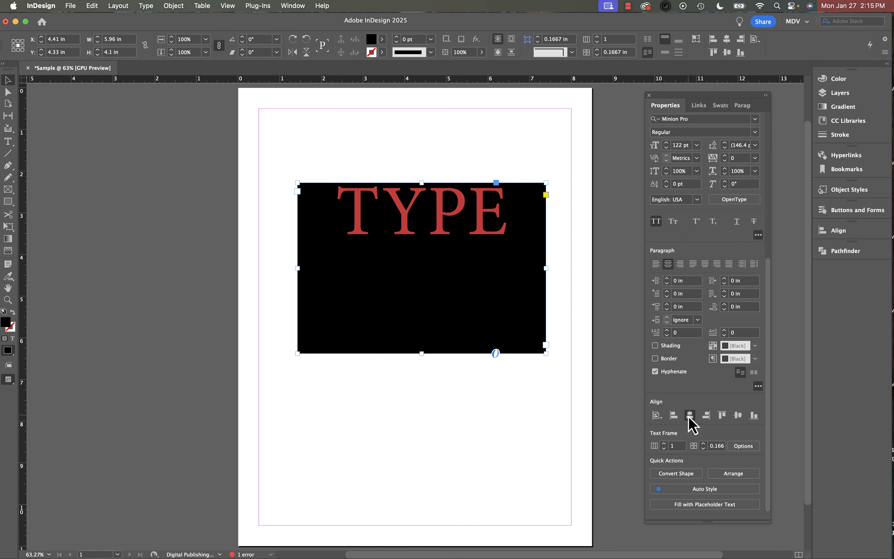
click(688, 417)
scroll(689, 422, up, 3)
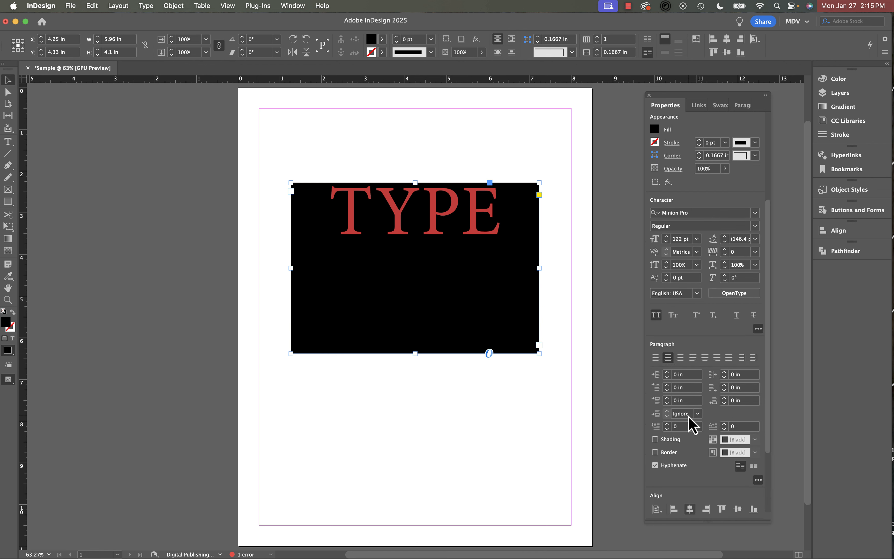
Split the Properties, Paragraph Styles, Swatches and Links panels into separate floating panels
drag(668, 110, 528, 137)
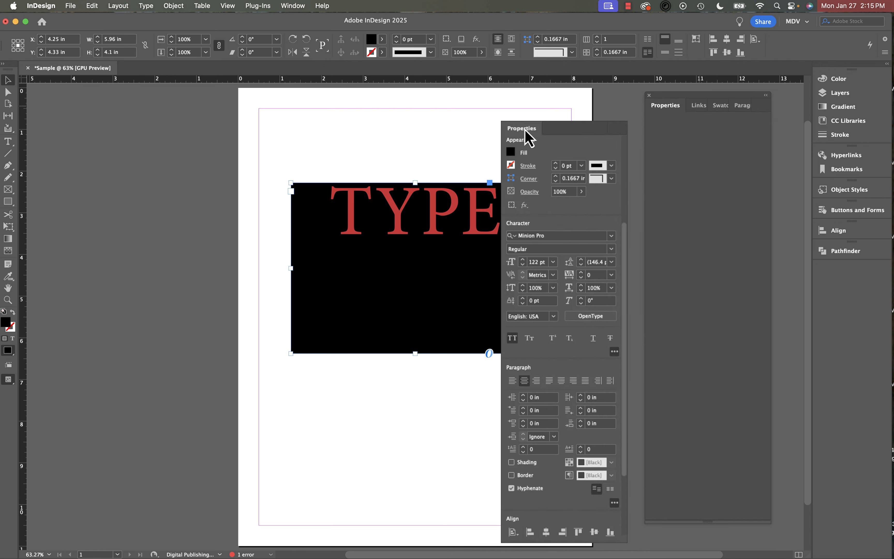
drag(725, 108, 632, 222)
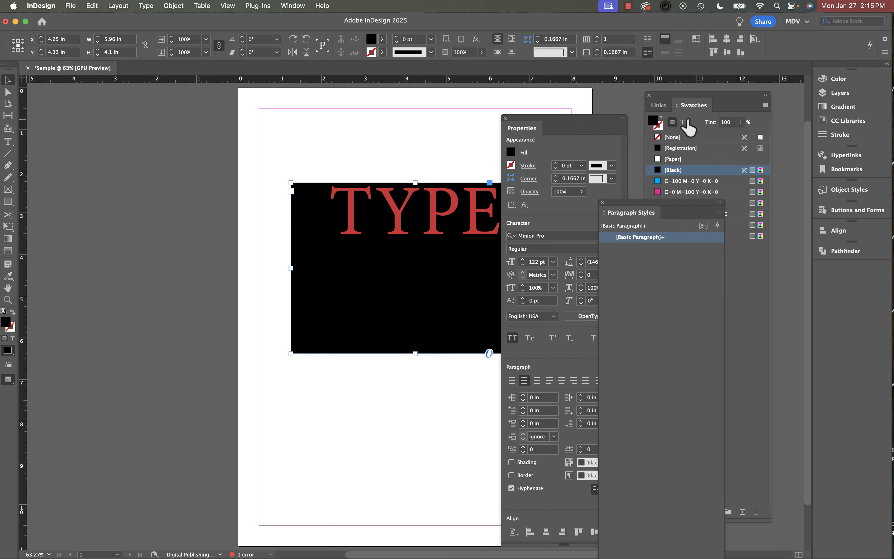
drag(692, 108, 485, 344)
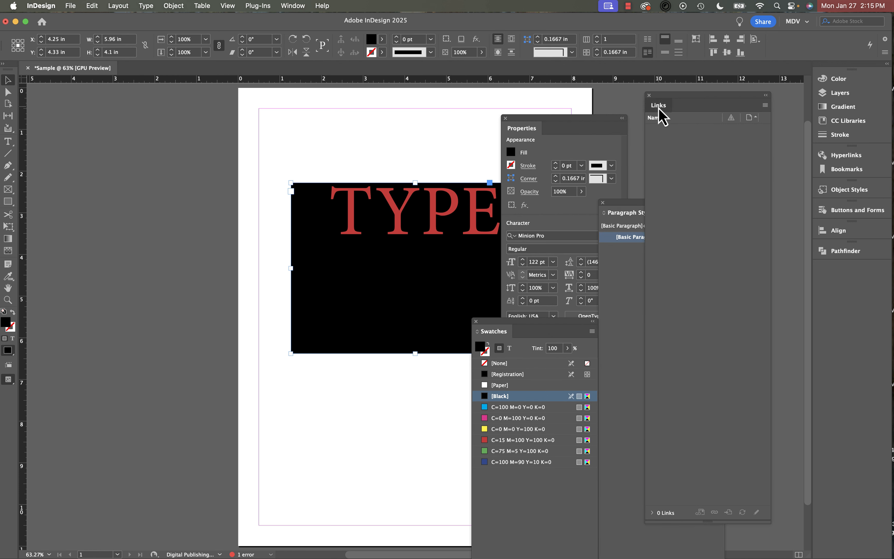
drag(659, 110, 679, 171)
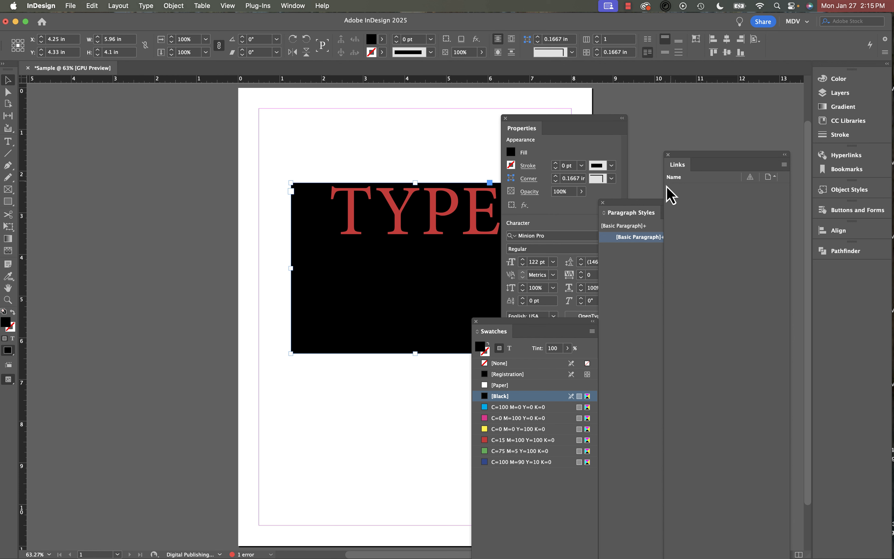
Reset the MDV workspace and place the floating Properties panel group beside the page
click(795, 22)
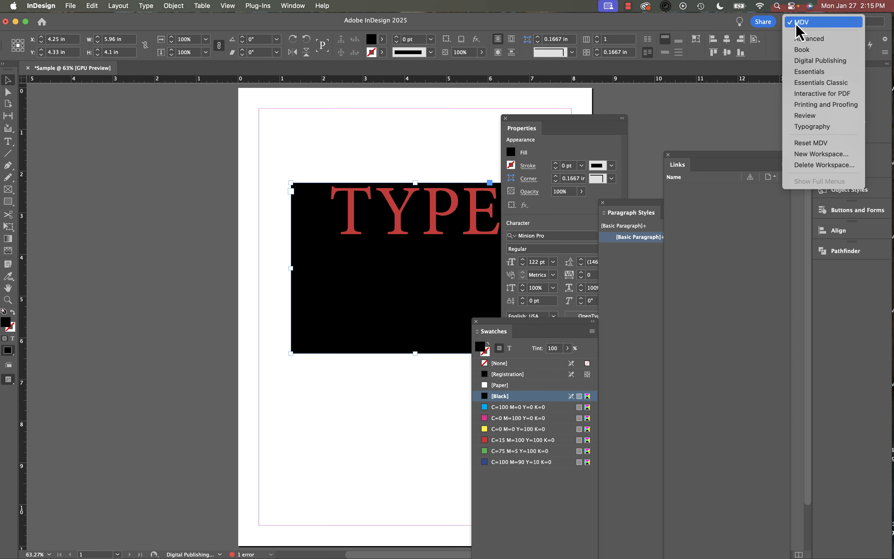
click(812, 144)
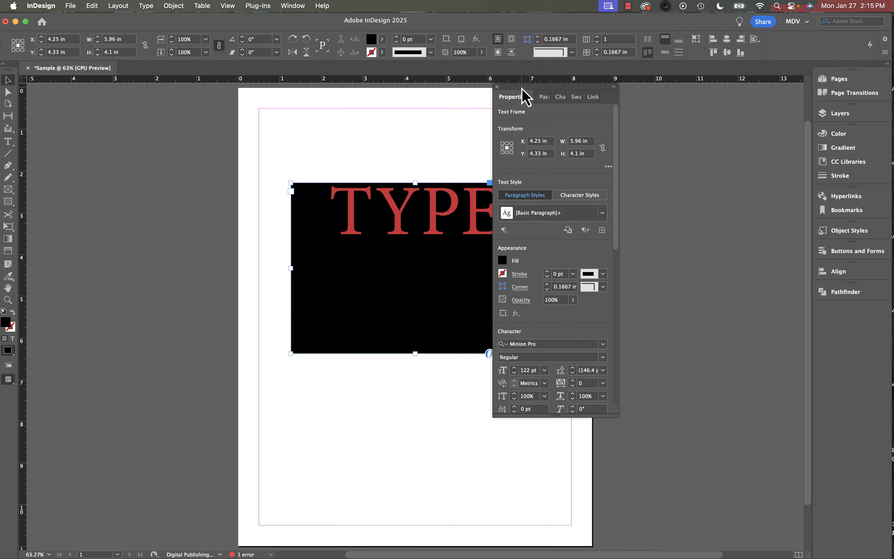
drag(524, 94, 661, 144)
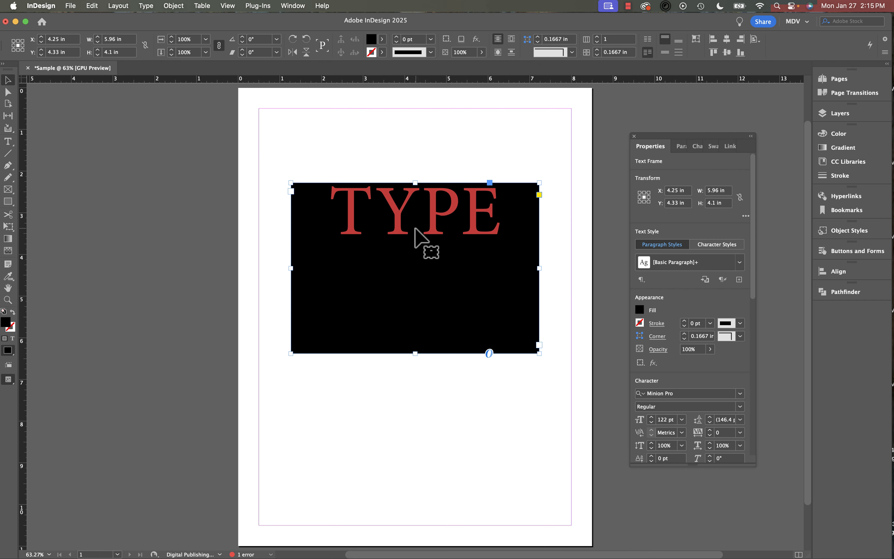
Set the word "TYPE" to a font size of 107 pt and align it right in its frame
double_click(465, 212)
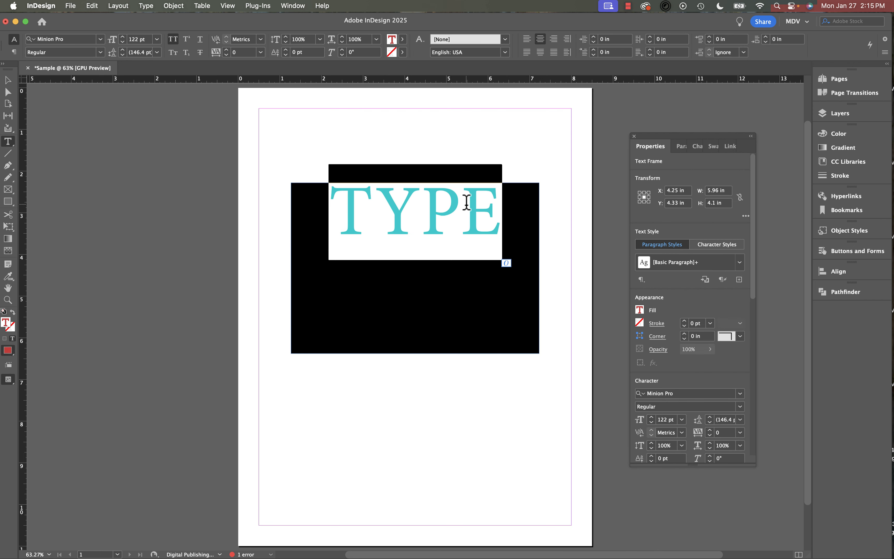
double_click(466, 201)
scroll(668, 325, down, 1)
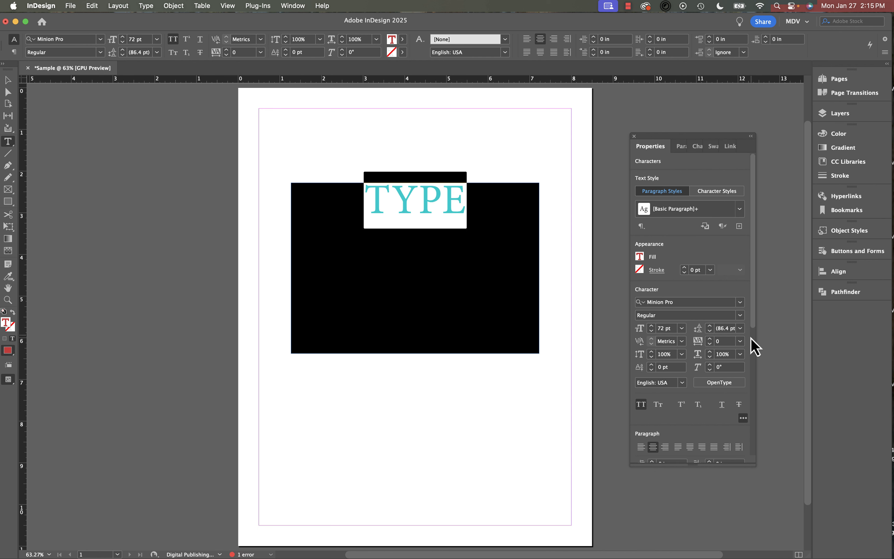
click(650, 327)
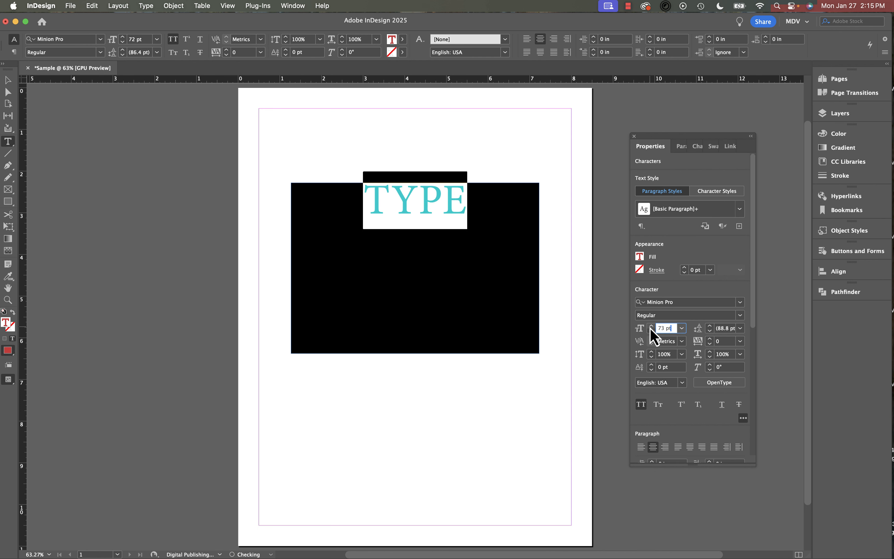
click(651, 327)
click(650, 327)
click(650, 327)
click(650, 327)
click(650, 326)
click(651, 327)
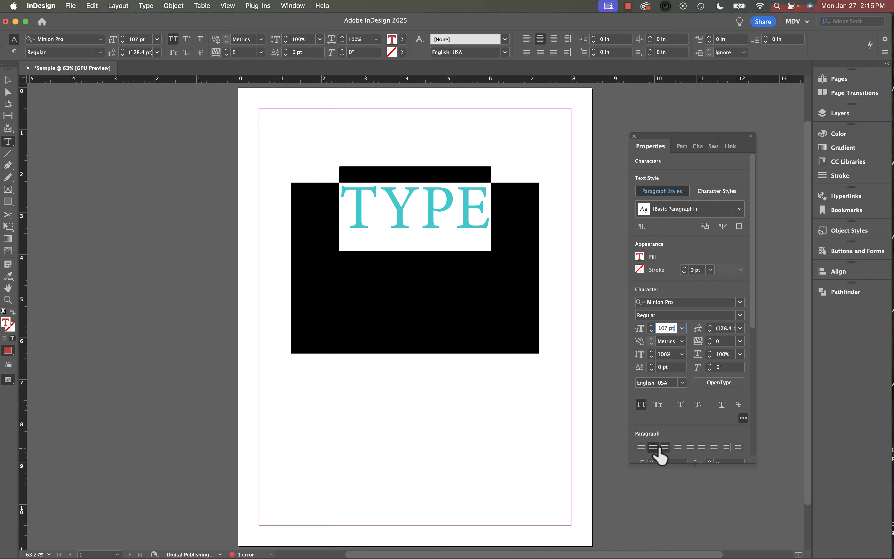
click(665, 447)
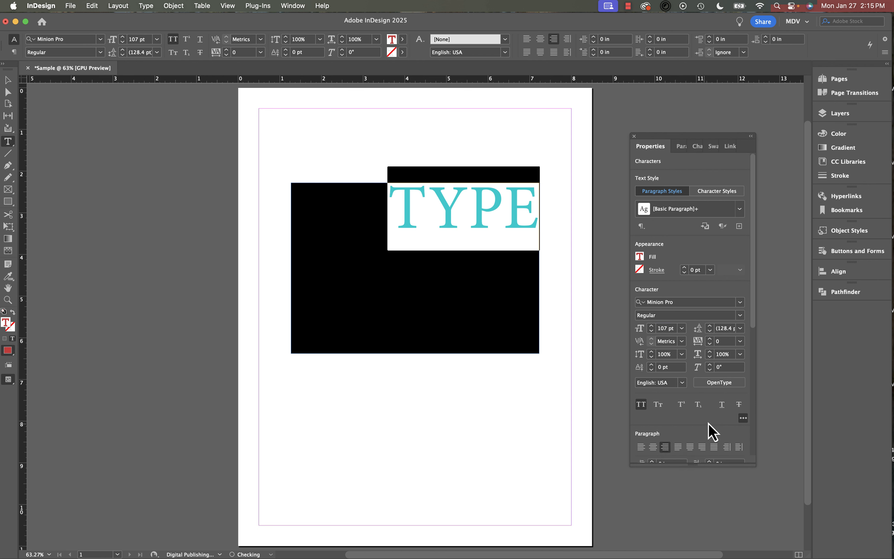
Look over the text's paragraph options, and select the text frame as an object to view its alignment options
scroll(709, 429, down, 10)
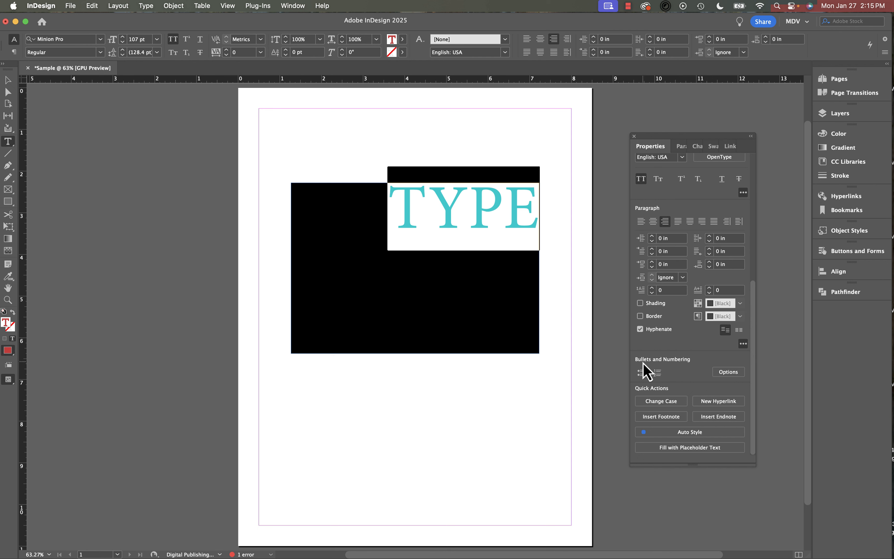
click(698, 448)
click(7, 80)
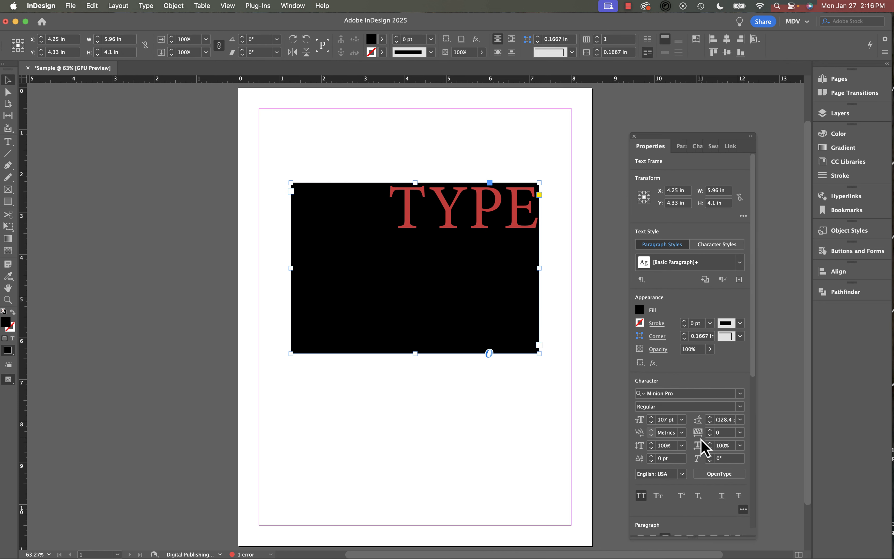
scroll(695, 443, down, 10)
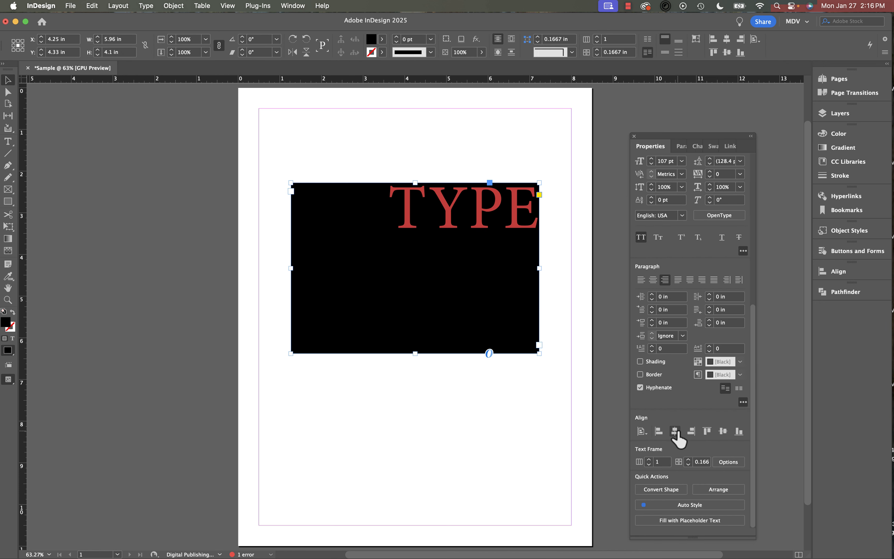
Move the "TYPE" text frame to about X 3.43 in, Y 3.87 in and rotate it about 21.25° counterclockwise
click(439, 153)
click(361, 253)
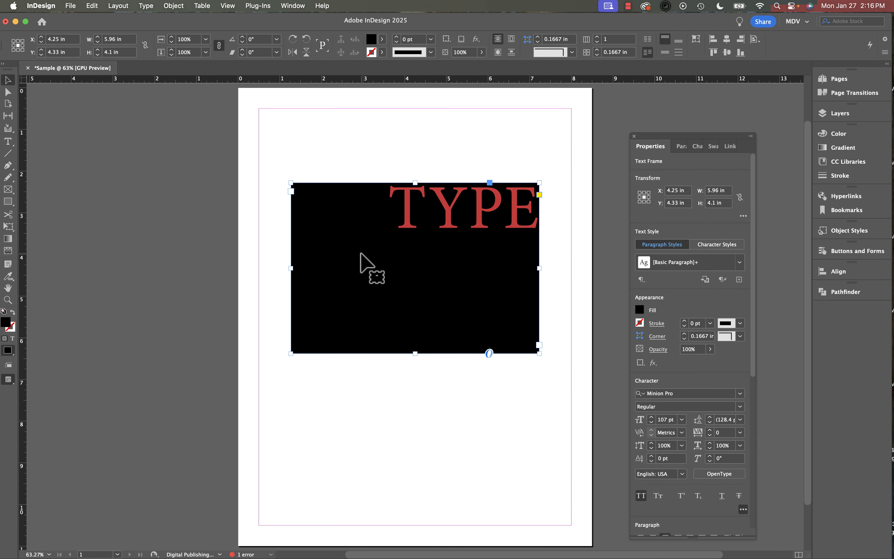
drag(360, 254, 327, 234)
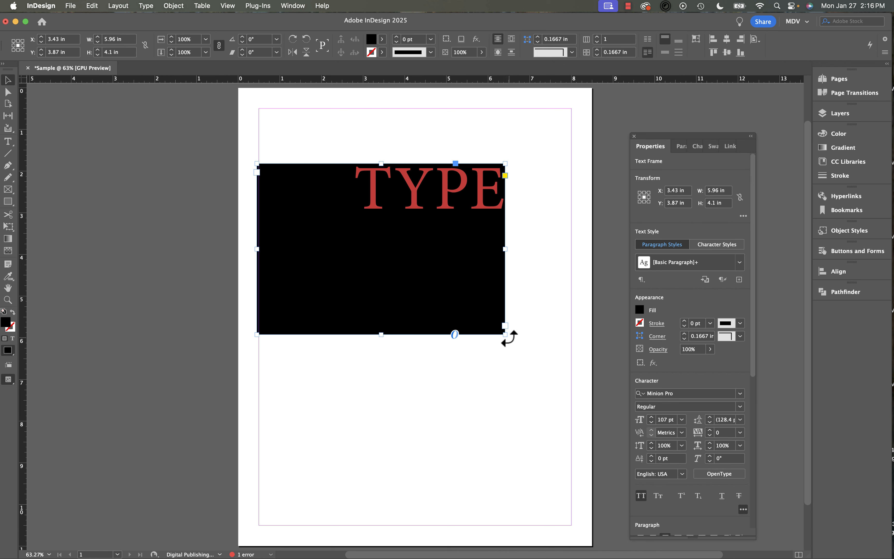
drag(509, 337, 494, 274)
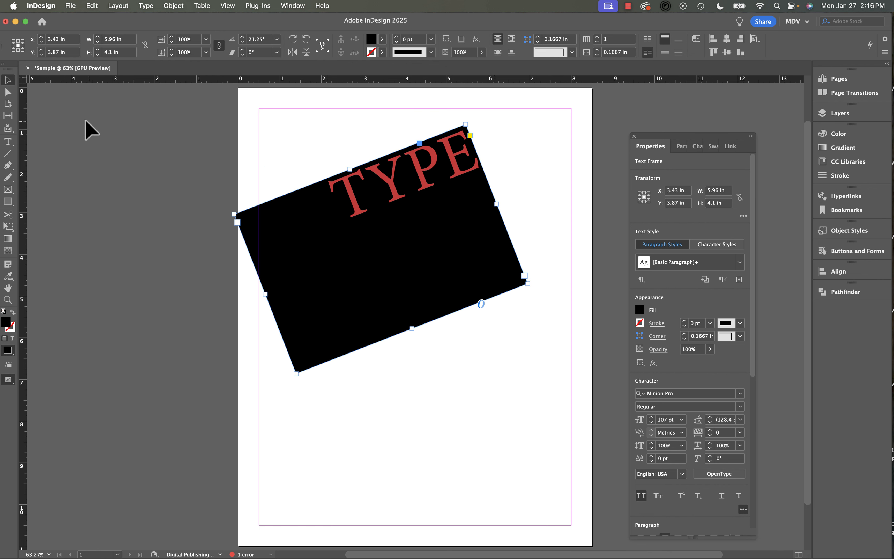
Reshape the rotated text frame by moving its upper-left corner point to about X 1.59, Y 0.5 in and its lower-right one to about X 8, Y 4.62 in
click(8, 92)
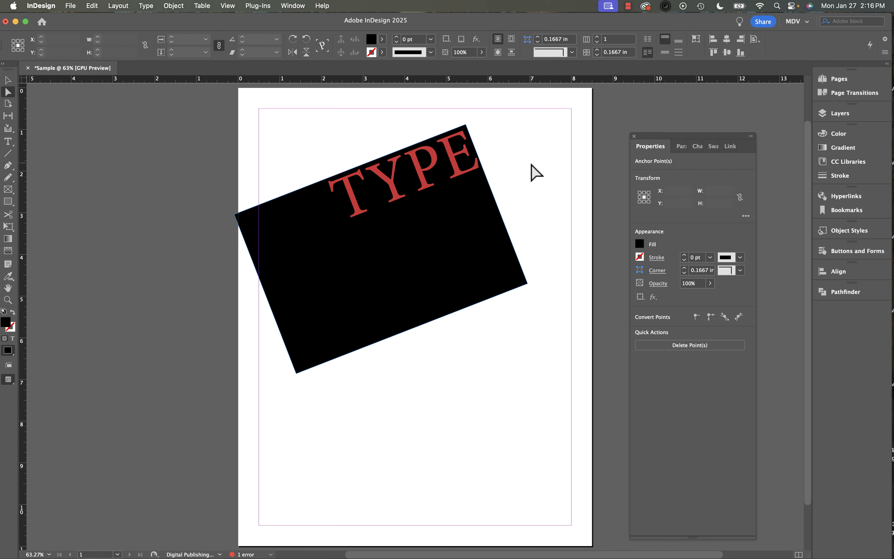
click(503, 230)
click(505, 229)
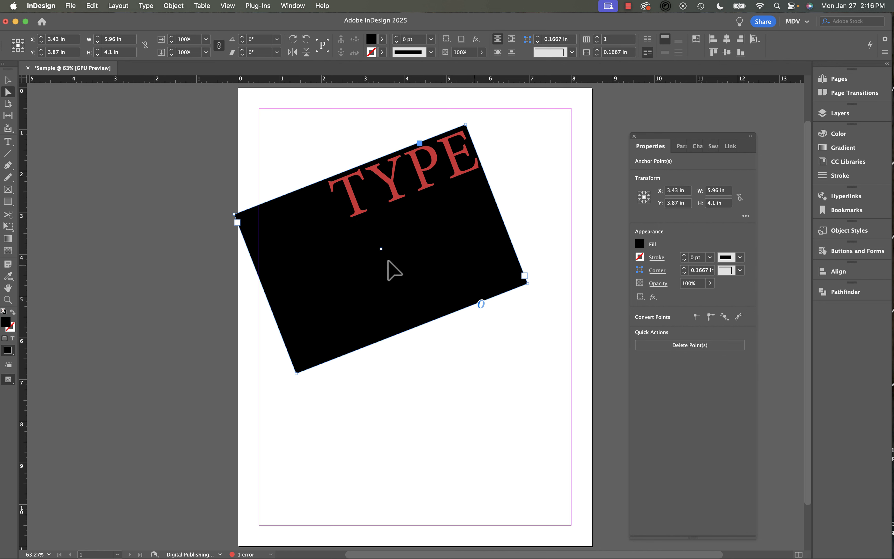
drag(233, 214, 304, 109)
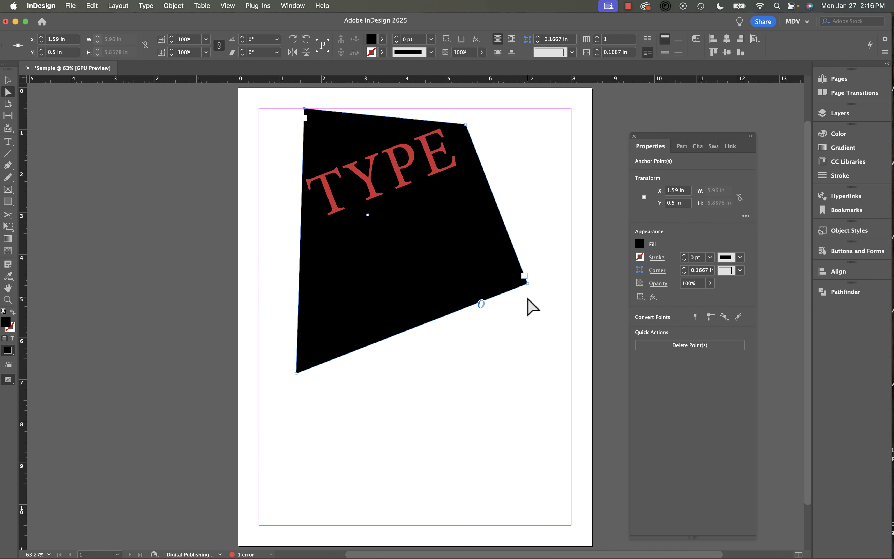
drag(527, 284, 571, 281)
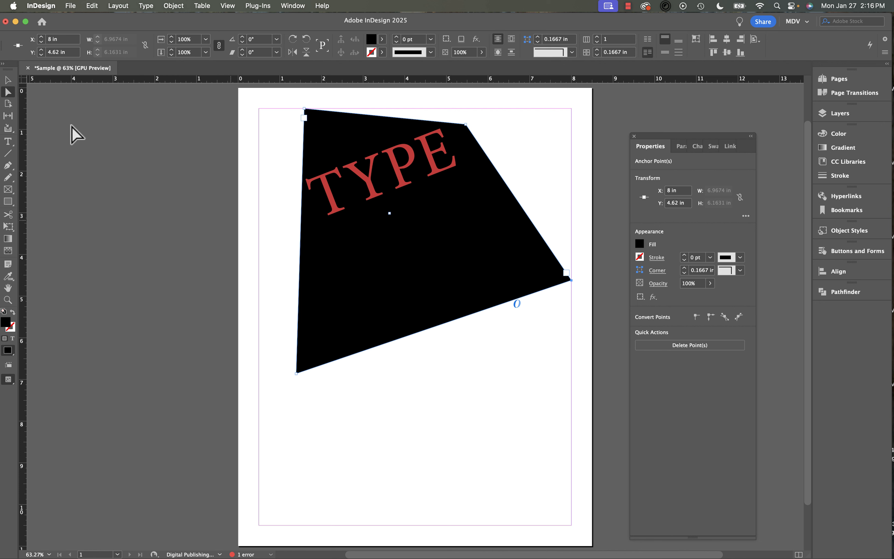
click(7, 79)
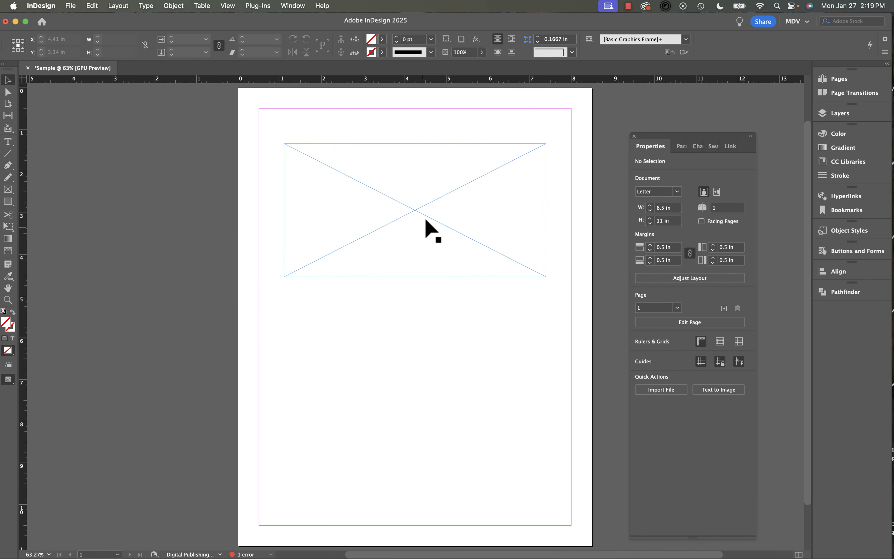
Place the image 55021_07.jpeg from the MISC IMAGES folder into the empty rectangular frame
click(425, 211)
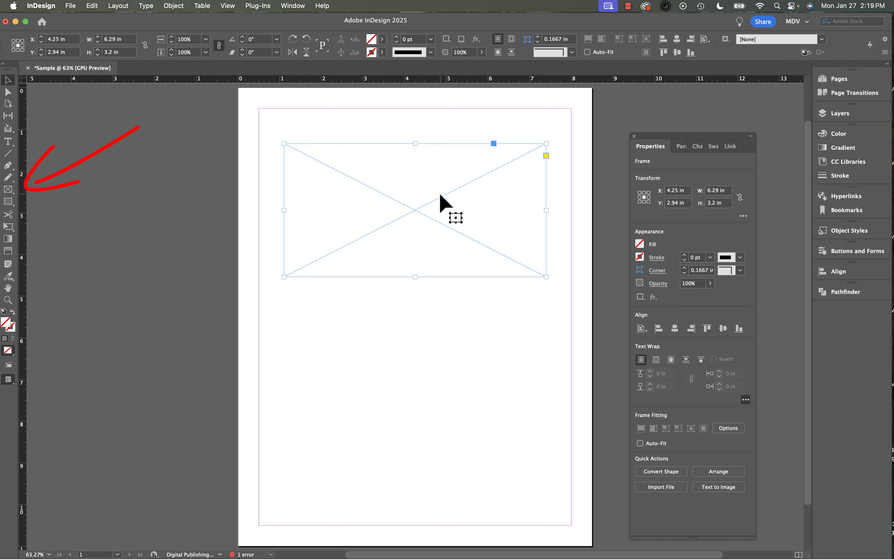
click(71, 5)
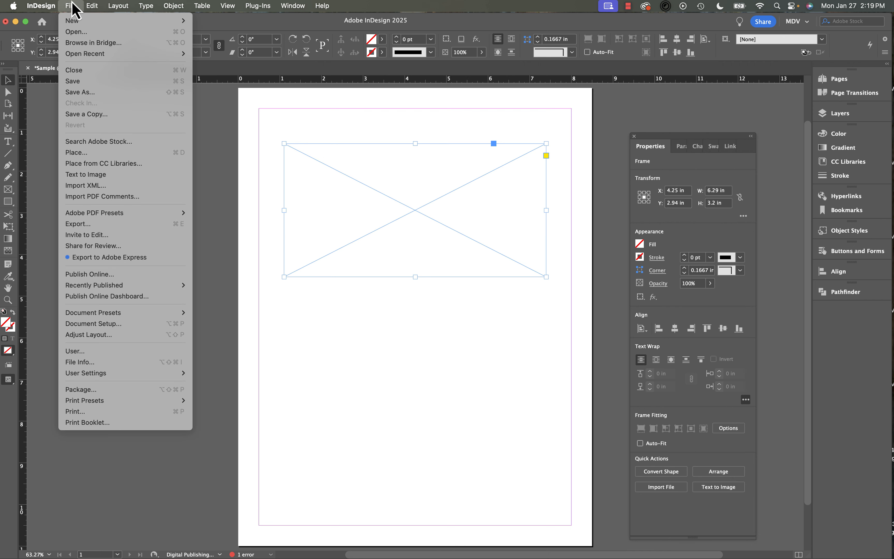
click(82, 152)
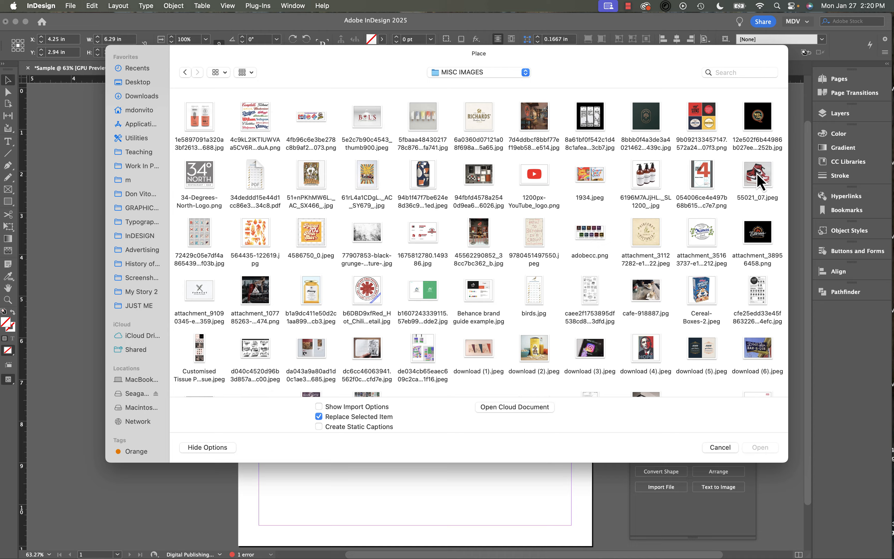
double_click(758, 179)
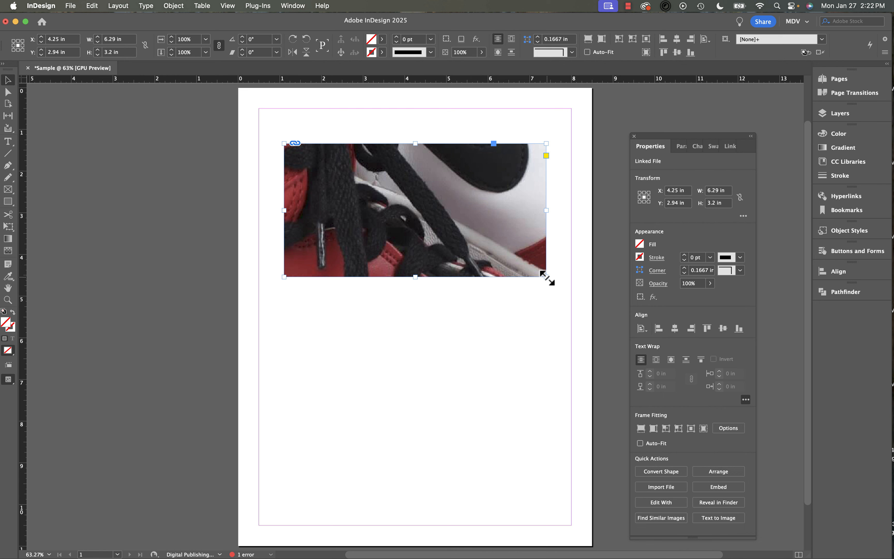
Enlarge the image frame to cover the whole page, 8.5 by 11 in, and undo the trial shrinking of the frame
drag(546, 277, 569, 411)
drag(284, 144, 238, 88)
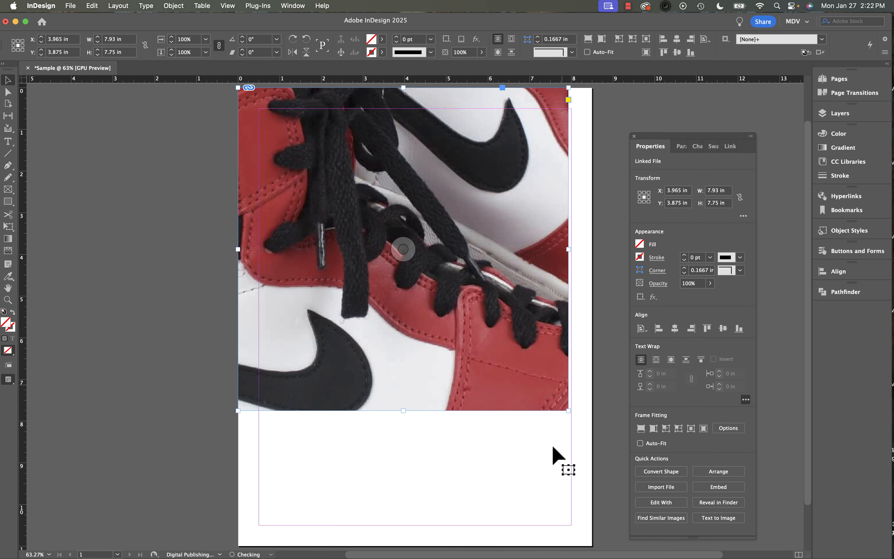
drag(569, 411, 592, 545)
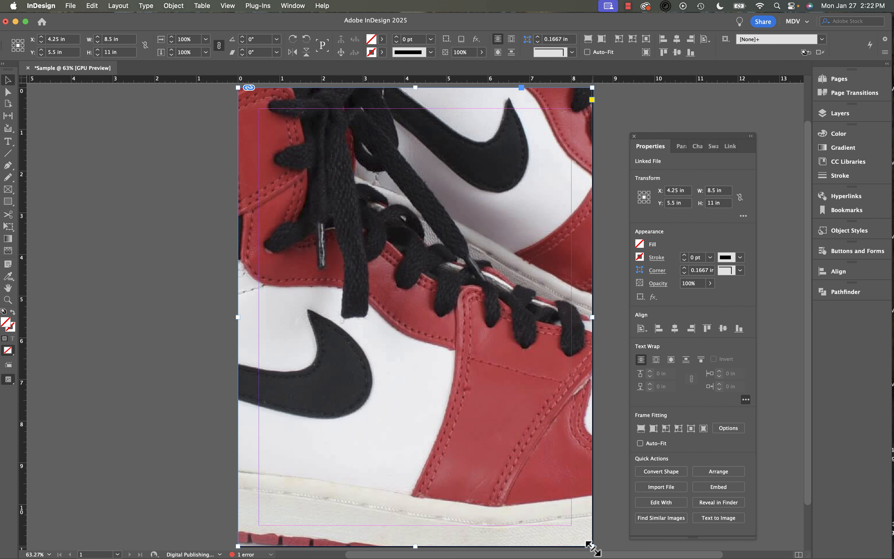
drag(592, 544, 497, 447)
key(super+z)
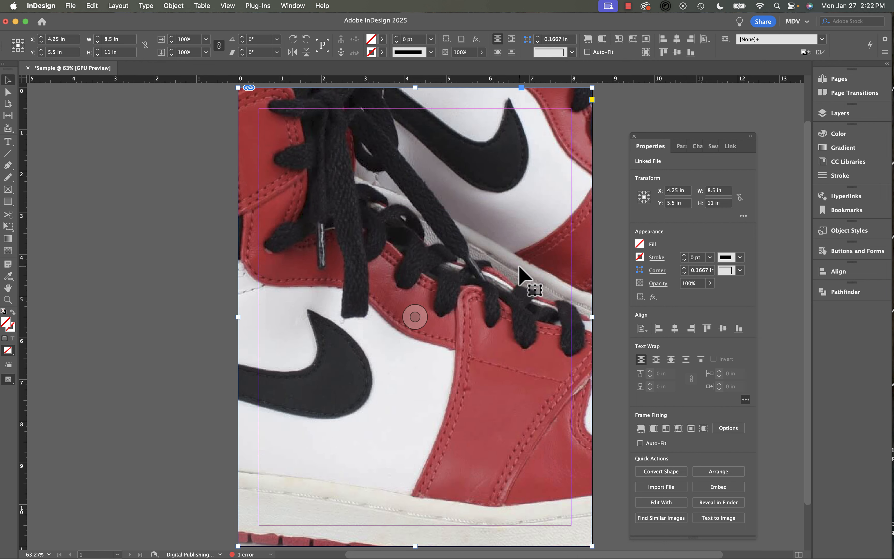
Select the shoe image inside its frame, scale it down to about 51%, and move it lower to about X 4.08, Y 4.74 in
double_click(519, 273)
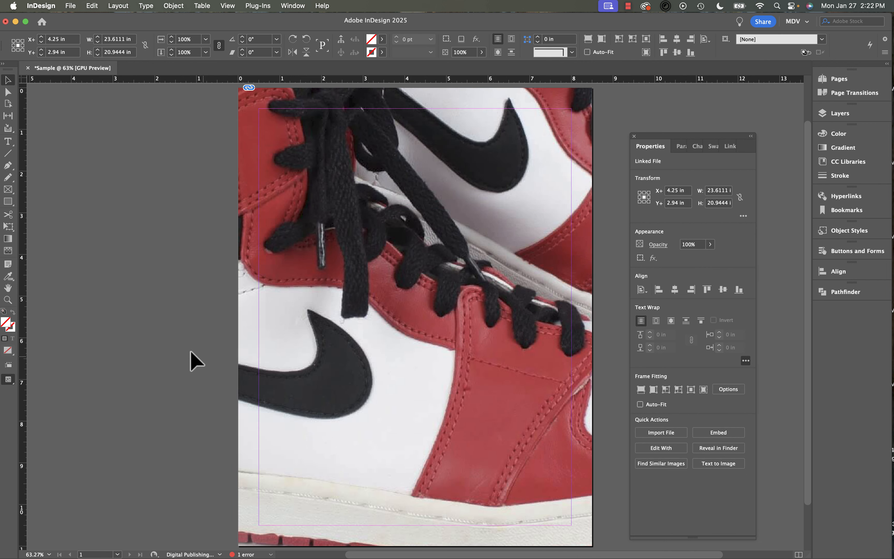
key(alt+super+comma)
key(alt+super+comma)
key(alt+super+comma)
key(alt+super+comma)
key(alt+super+comma)
key(alt+super+comma)
key(alt+super+comma)
key(alt+super+comma)
key(alt+super+comma)
key(alt+super+comma)
key(alt+super+comma)
key(alt+super+comma)
key(alt+super+comma)
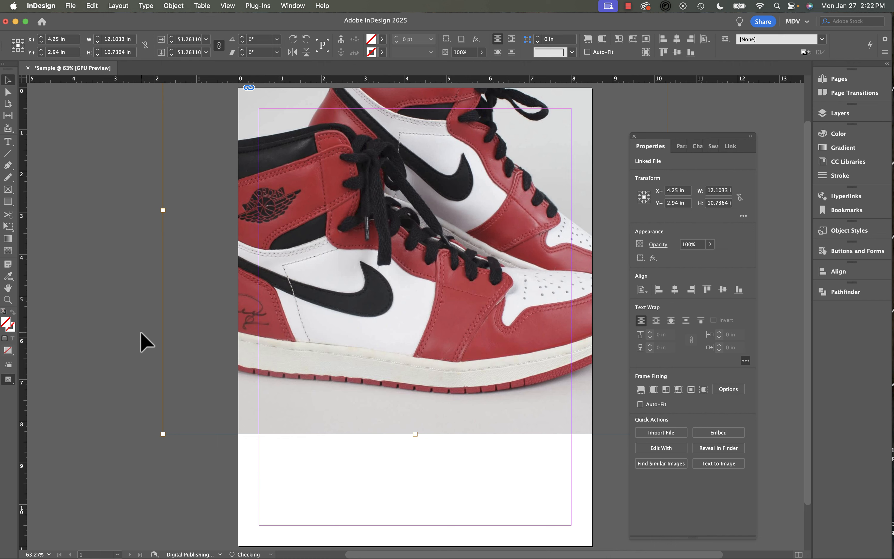
drag(418, 305, 418, 375)
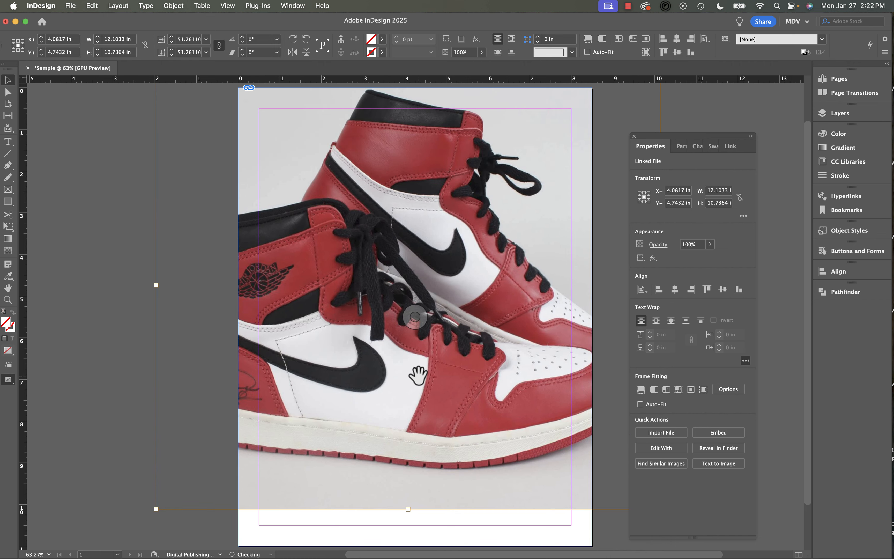
Keep scaling the shoe image down within its full-page frame to about 17%
key(alt+super+comma)
key(alt+super+comma)
key(alt+super+comma)
key(alt+super+comma)
key(alt+super+comma)
key(alt+super+comma)
key(alt+super+comma)
key(alt+super+comma)
key(alt+super+comma)
key(alt+super+comma)
key(alt+super+comma)
key(alt+super+comma)
key(alt+super+comma)
key(alt+super+comma)
key(alt+super+comma)
key(alt+super+comma)
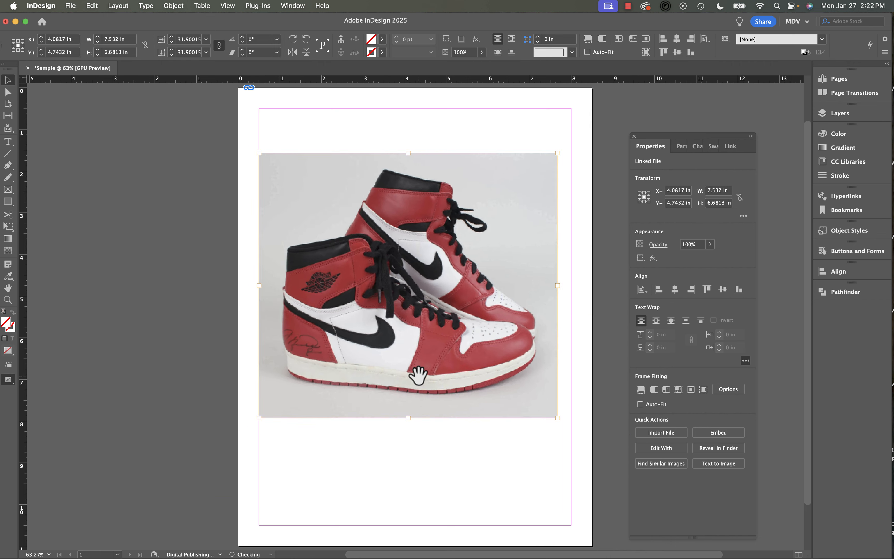
key(alt+super+comma)
key(alt+super+comma)
key(alt+super+comma)
key(alt+super+comma)
key(alt+super+comma)
Scale the shoe image up within its full-page frame to about 74.5%
key(alt+super+period)
key(alt+super+period)
key(alt+super+period)
key(alt+super+period)
key(alt+super+period)
key(alt+super+period)
key(alt+super+period)
key(alt+super+period)
key(alt+super+period)
key(alt+super+period)
key(alt+super+period)
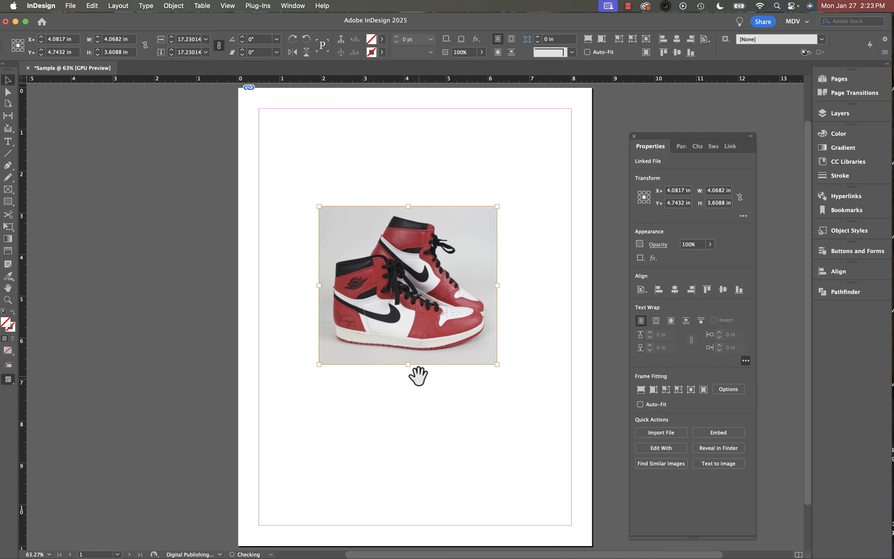
key(alt+super+period)
key(alt+super+period)
key(alt+super+period)
key(alt+super+period)
key(alt+super+period)
key(alt+super+period)
key(alt+super+period)
key(alt+super+period)
key(alt+super+period)
key(alt+super+period)
key(alt+super+period)
key(alt+super+period)
key(alt+super+period)
key(alt+super+period)
key(alt+super+period)
key(alt+super+period)
key(alt+super+period)
key(alt+super+period)
key(alt+super+period)
key(alt+super+period)
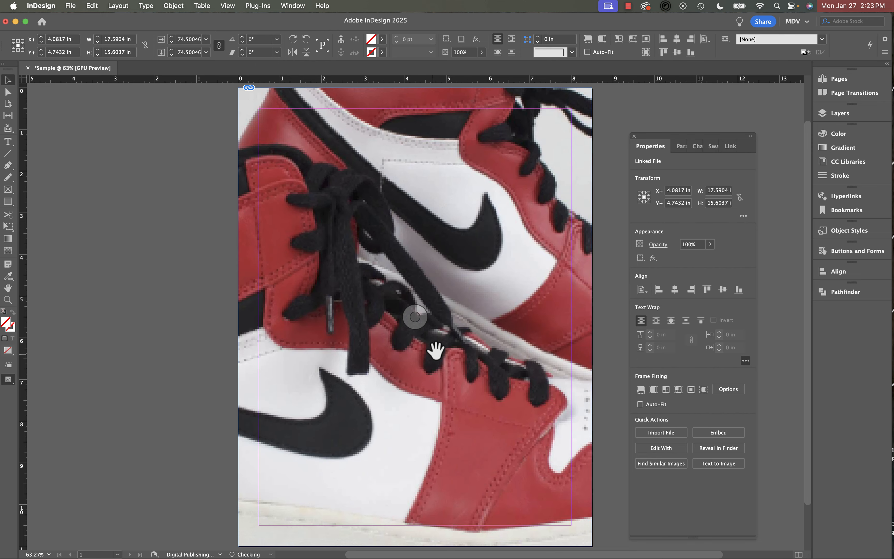
Scale the shoe image down to about 31.6% so the whole photo fits within the full-page frame
key(alt+super+comma)
key(alt+super+comma)
key(alt+super+comma)
key(alt+super+comma)
key(alt+super+comma)
key(alt+super+comma)
key(alt+super+comma)
key(alt+super+comma)
key(alt+super+comma)
key(alt+super+comma)
key(alt+super+comma)
key(alt+super+comma)
key(alt+super+comma)
key(alt+super+comma)
key(alt+super+comma)
key(alt+super+comma)
key(alt+super+comma)
key(alt+super+comma)
key(alt+super+comma)
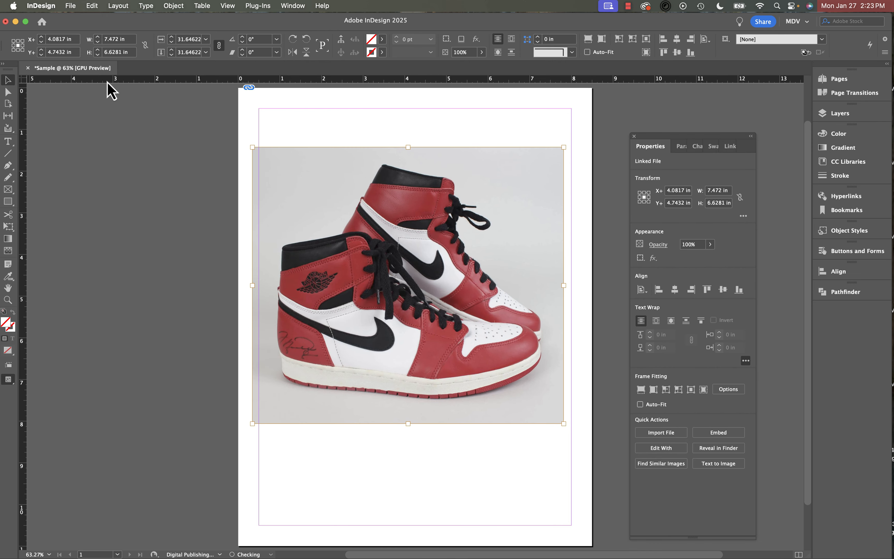
Select the frame instead of its image and set the frame to 4 in wide and 4 in high
click(314, 126)
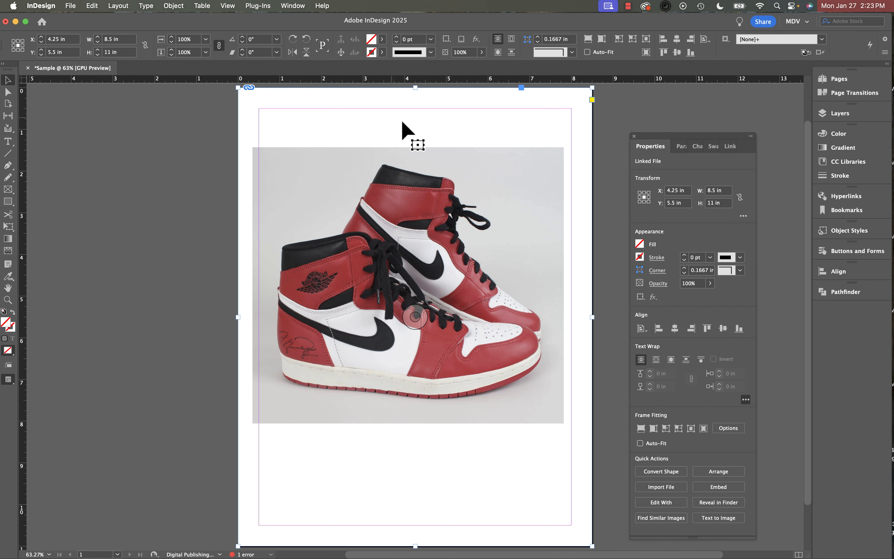
double_click(714, 194)
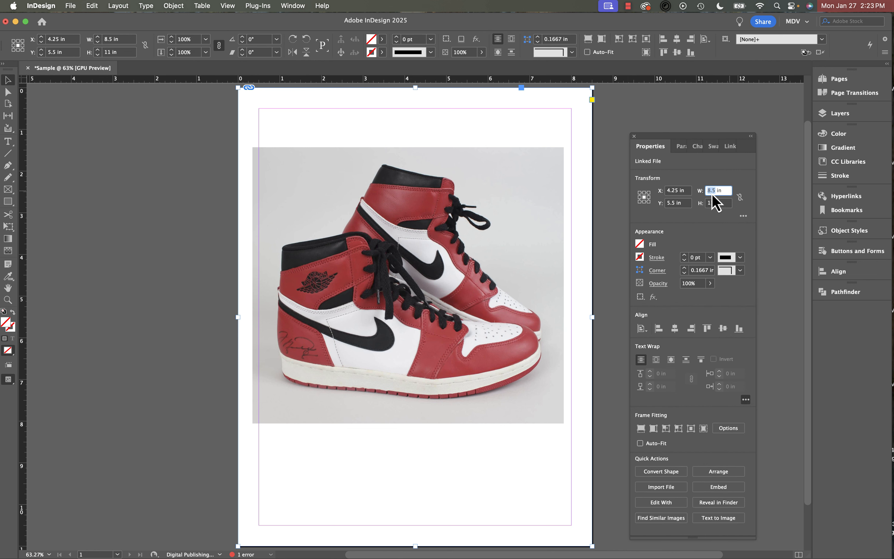
text(4)
key(Tab)
key(Return)
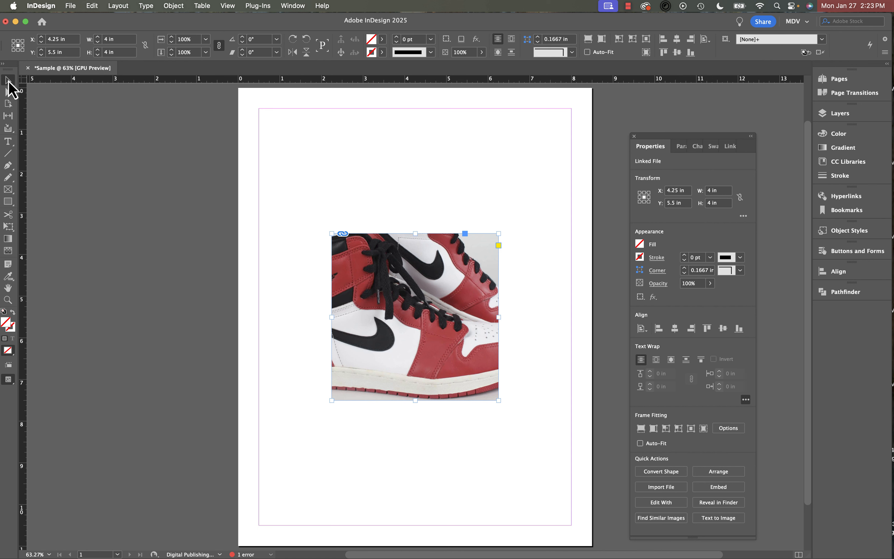
Reposition the shoe image inside the square frame and scale it up to about 54.5% around the front shoe's swoosh
double_click(409, 344)
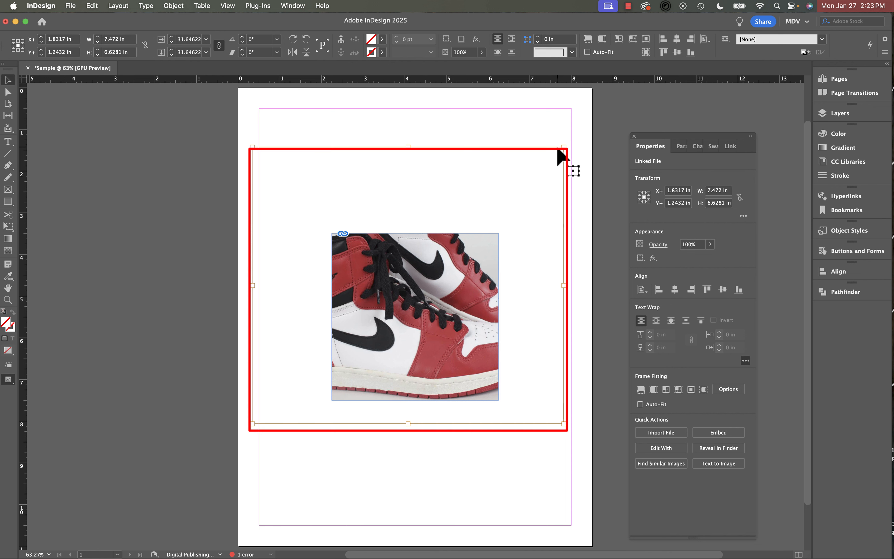
click(415, 316)
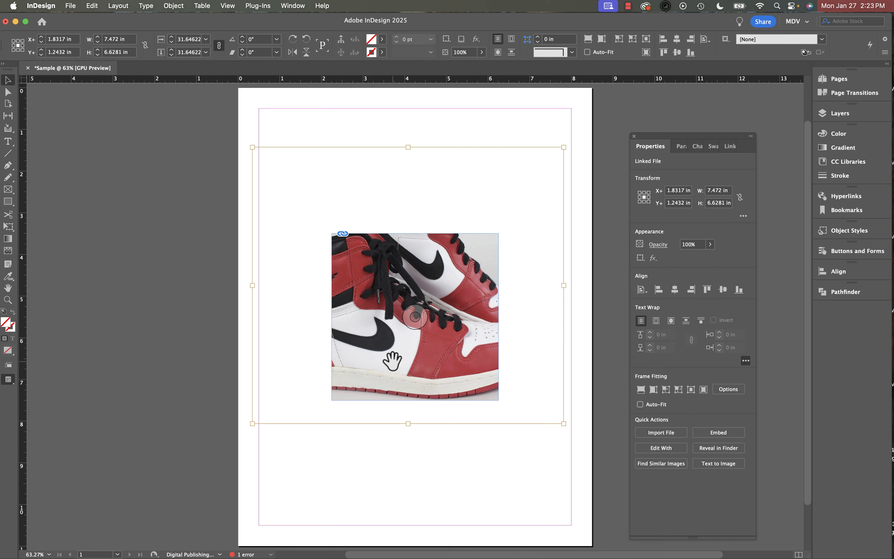
drag(392, 358, 412, 390)
drag(463, 319, 402, 344)
key(super+alt+period)
key(super+alt+period)
key(super+alt+period)
key(super+alt+period)
key(super+alt+period)
key(super+alt+period)
key(super+alt+period)
key(super+alt+period)
key(super+alt+period)
key(super+alt+period)
key(super+alt+period)
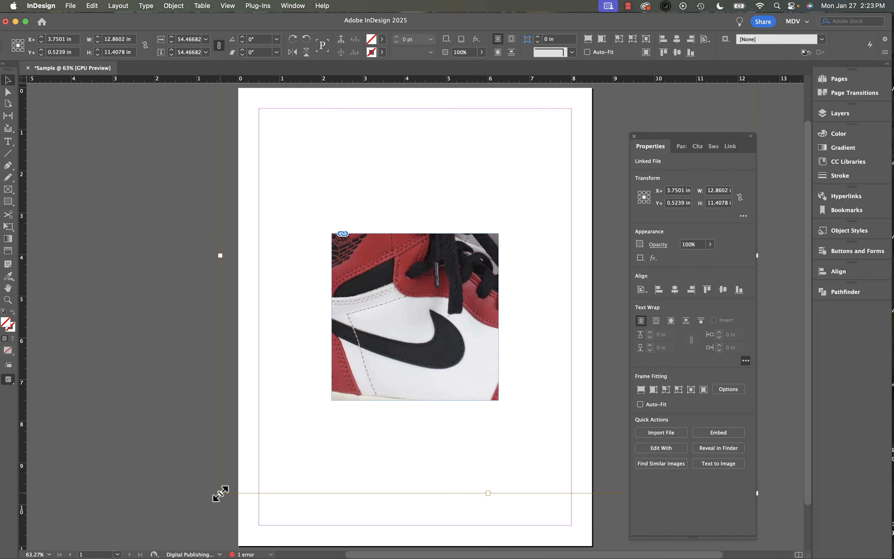
Try squeezing the image out of proportion, undo it, and scale the image proportionally to about 37.9% inside its frame
drag(221, 494, 154, 514)
key(super+z)
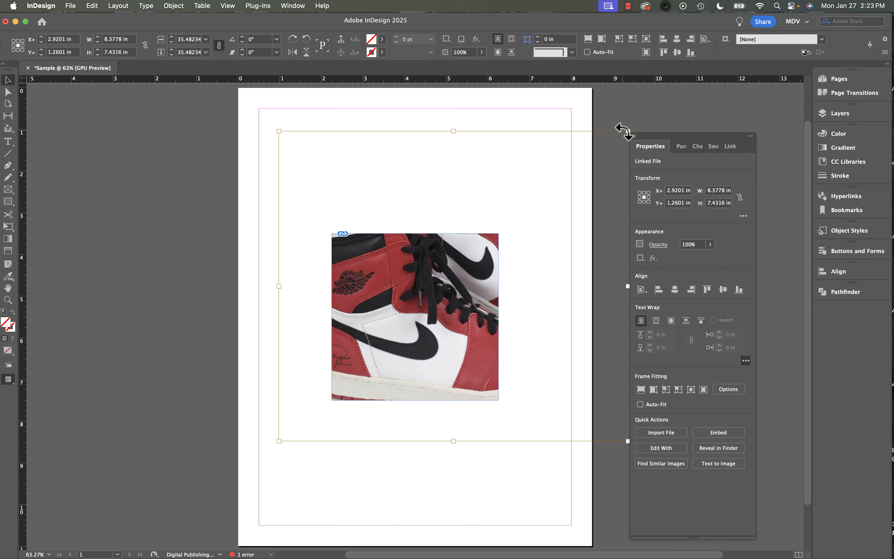
drag(628, 131, 506, 137)
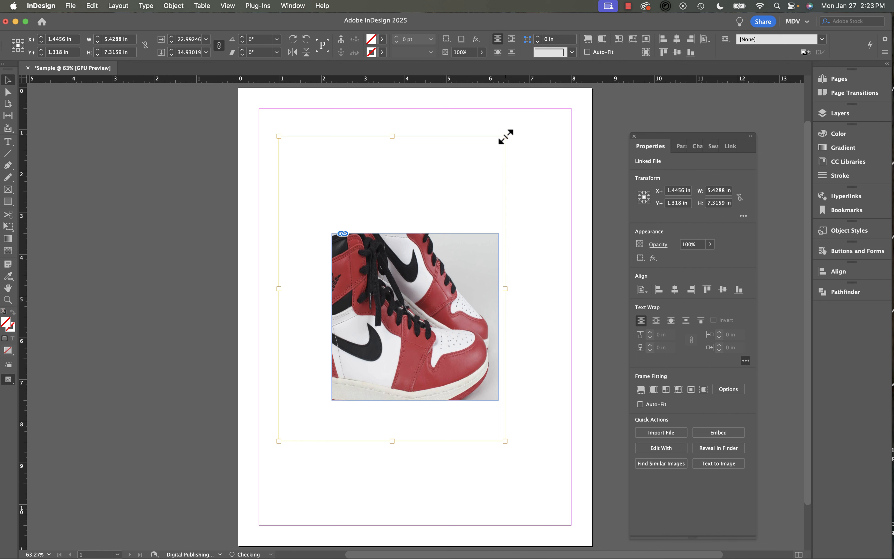
key(super+z)
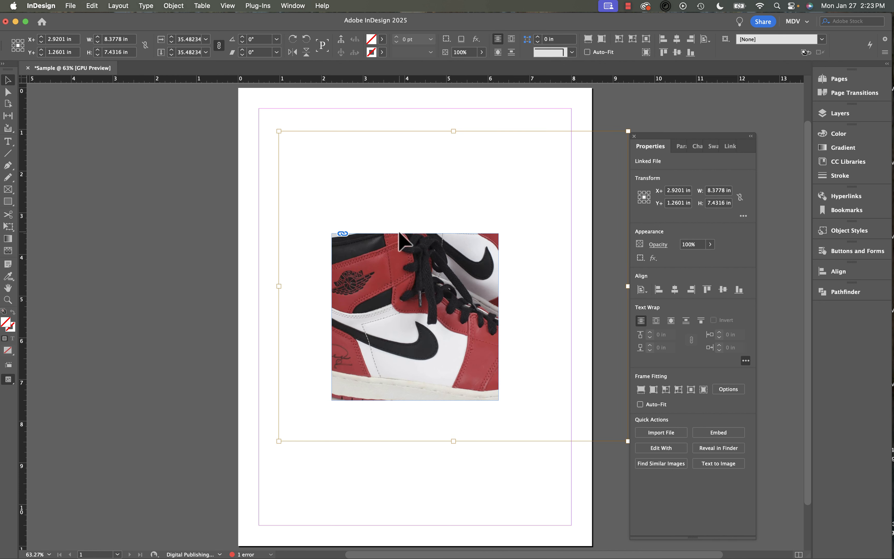
drag(279, 131, 328, 180)
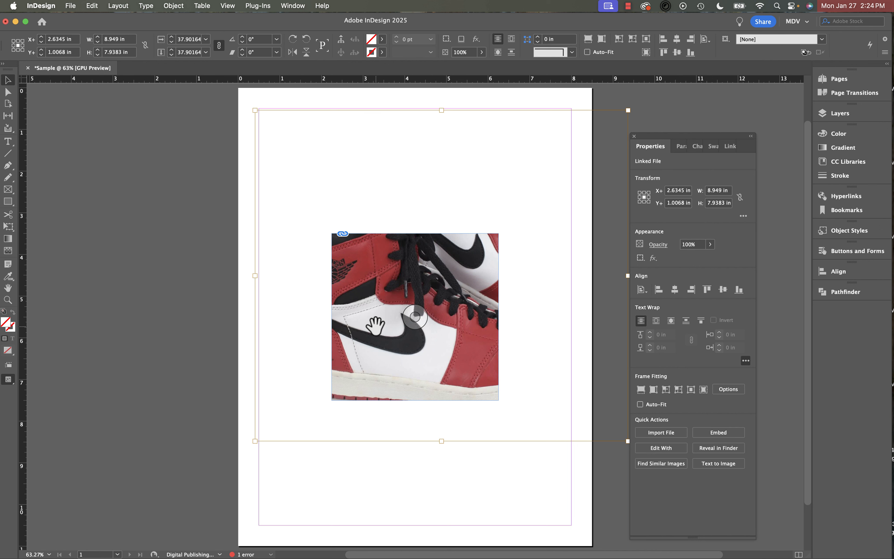
Select the square frame itself and add a black stroke of 9 pt around it
key(Escape)
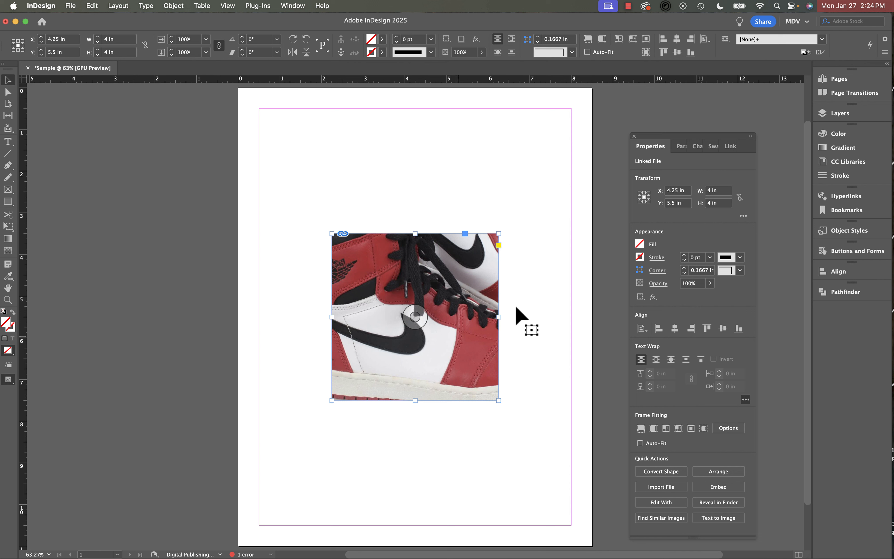
click(684, 255)
click(684, 256)
click(684, 255)
click(684, 256)
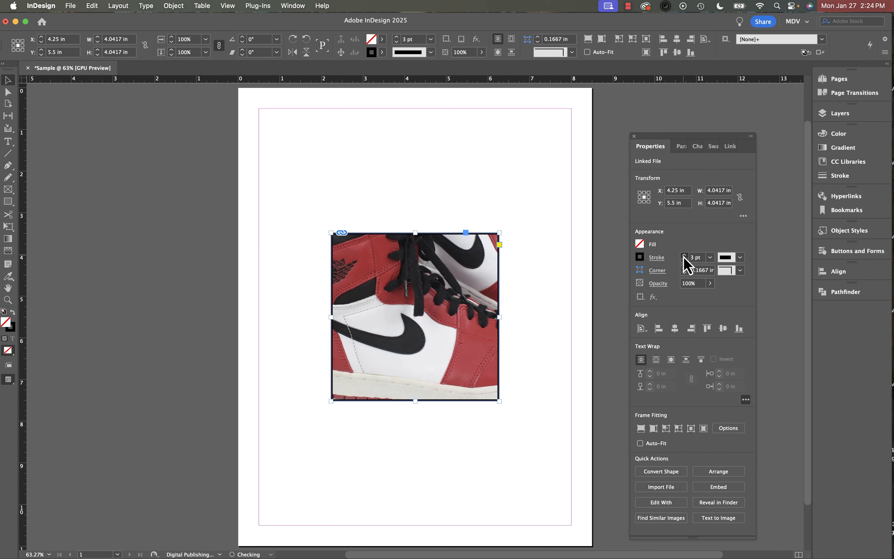
click(684, 255)
click(685, 255)
click(684, 255)
click(685, 255)
click(685, 255)
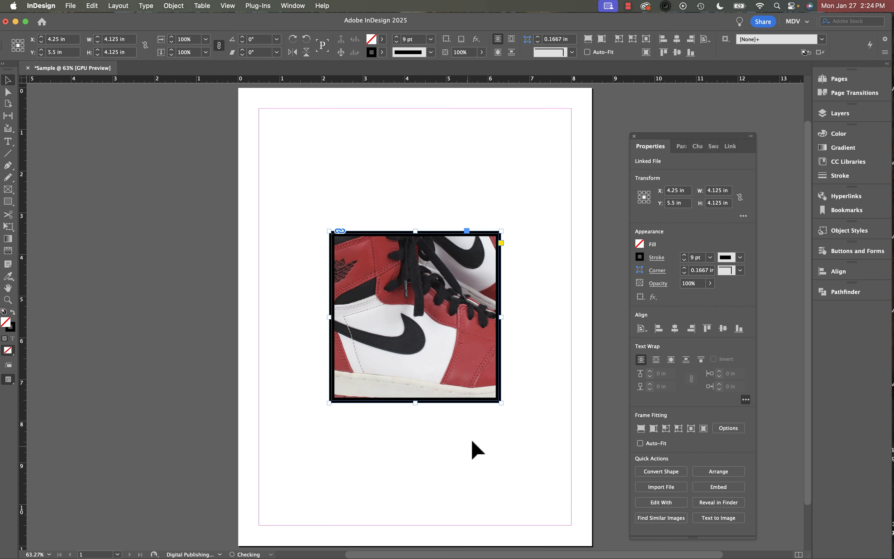
Rotate the shoe frame to -22.5° and enlarge it to about 5.04 in wide and 4.92 in high
drag(502, 409, 457, 439)
drag(527, 273, 574, 256)
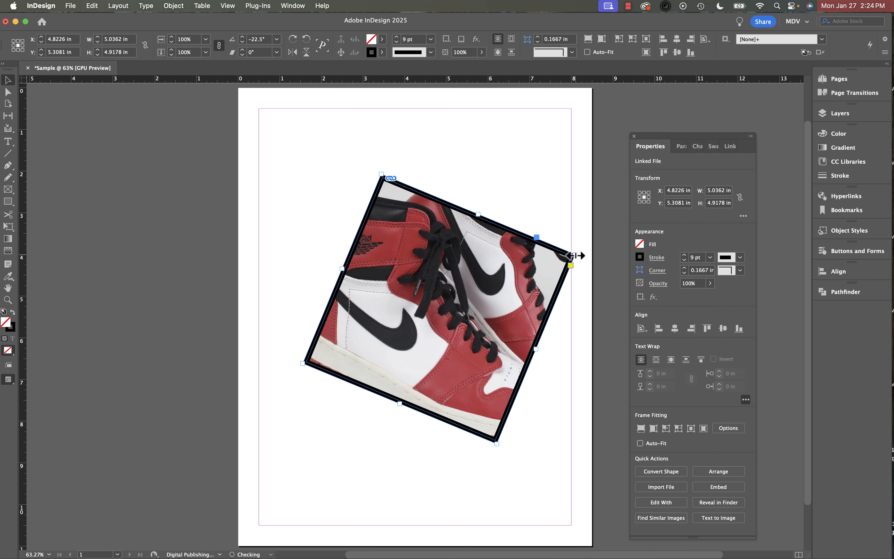
Distort the frame by pulling its uppermost corner point up to the top margin with Direct Selection
click(8, 93)
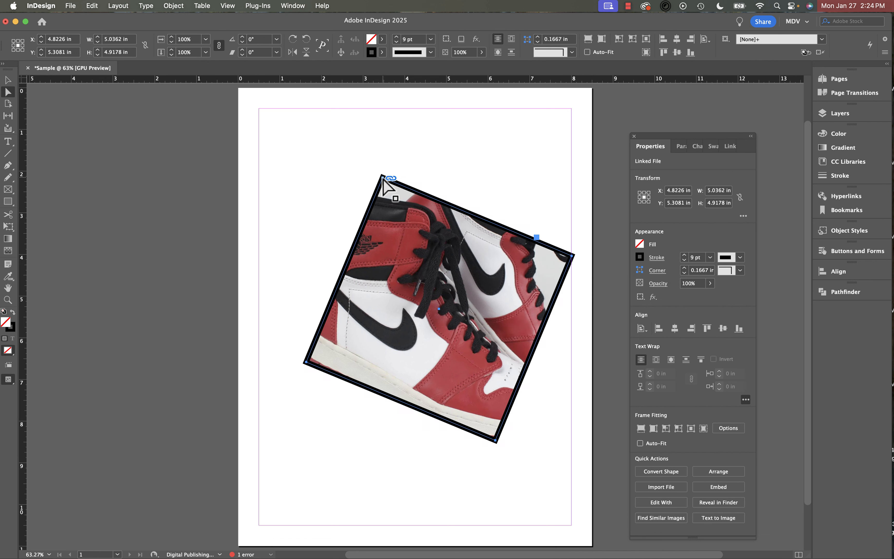
click(406, 157)
drag(382, 177, 344, 107)
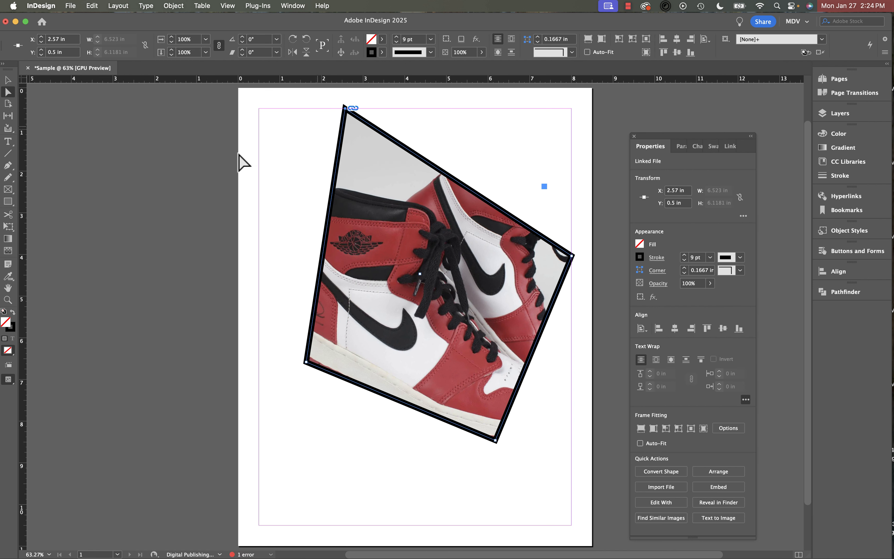
Select the image inside the distorted frame, rotate it to -24.75° and shift it up and left within the frame
click(8, 80)
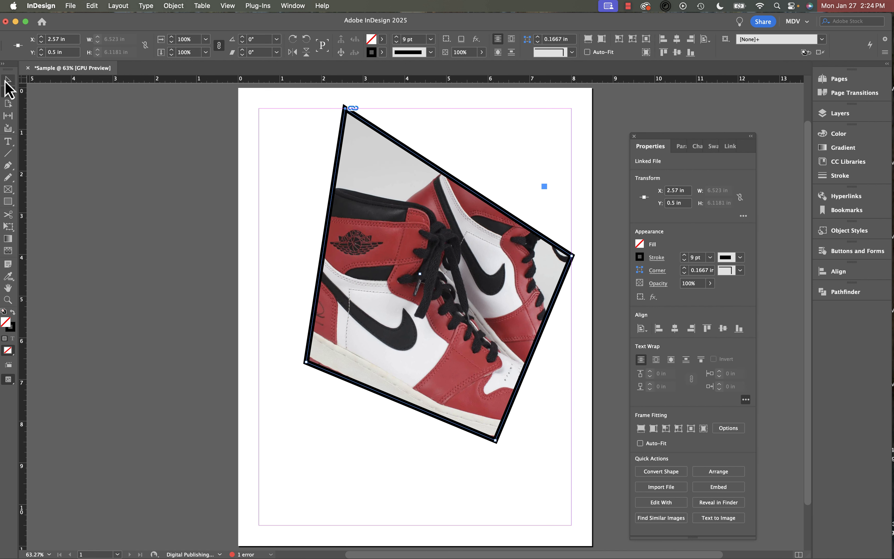
double_click(397, 264)
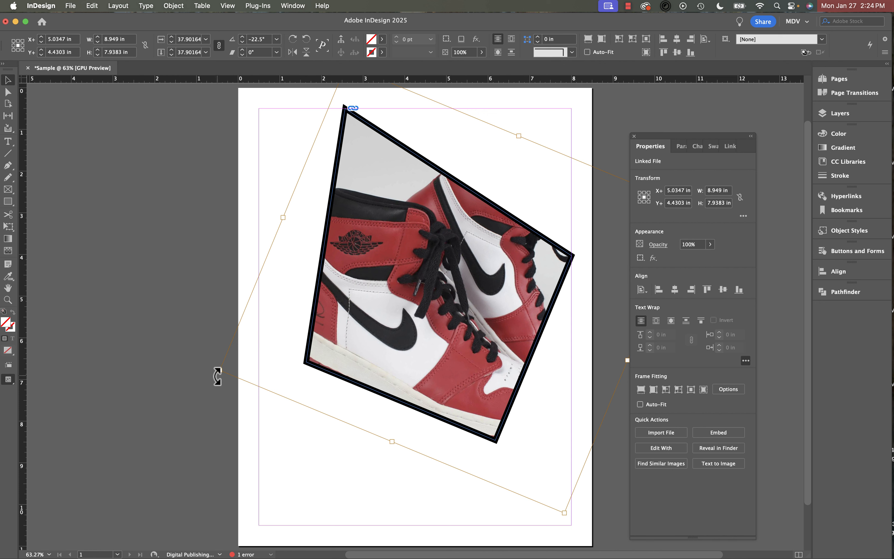
mouse_move(218, 376)
mouse_down()
mouse_move(252, 432)
mouse_move(228, 419)
mouse_move(202, 369)
mouse_up()
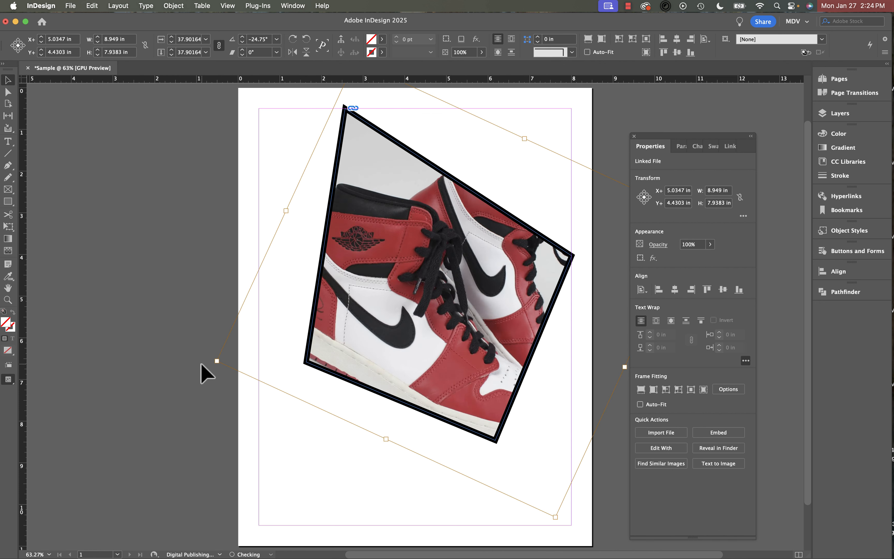
drag(407, 354, 369, 316)
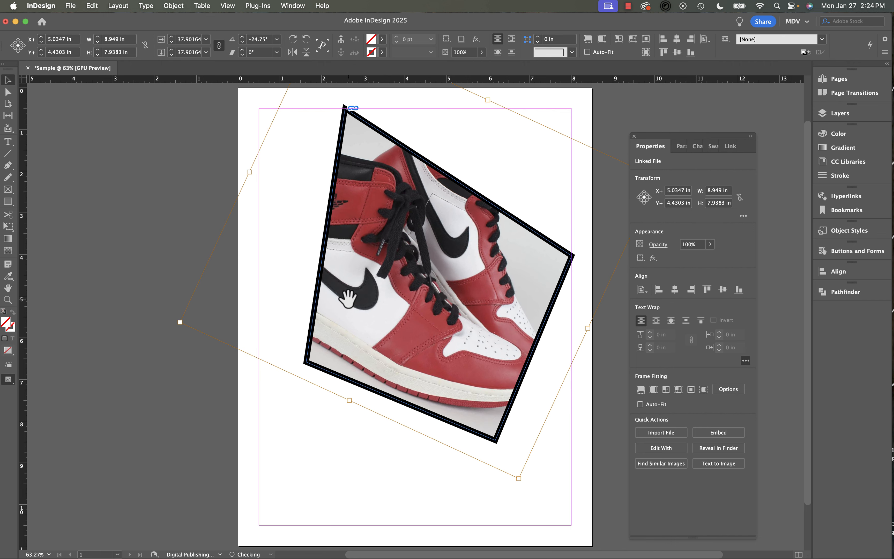
Scale the image up proportionally inside its frame to about 58.7%, reduce it by one increment and deselect it
key(super+alt+period)
key(super+alt+period)
key(super+alt+period)
key(super+alt+period)
key(super+alt+period)
key(super+alt+period)
key(super+alt+period)
key(super+alt+period)
key(super+alt+period)
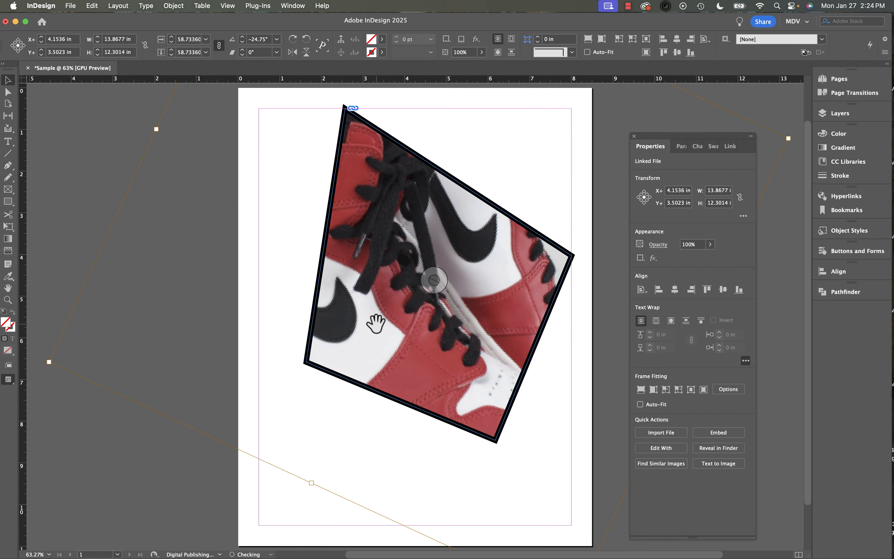
key(super+alt+comma)
click(190, 495)
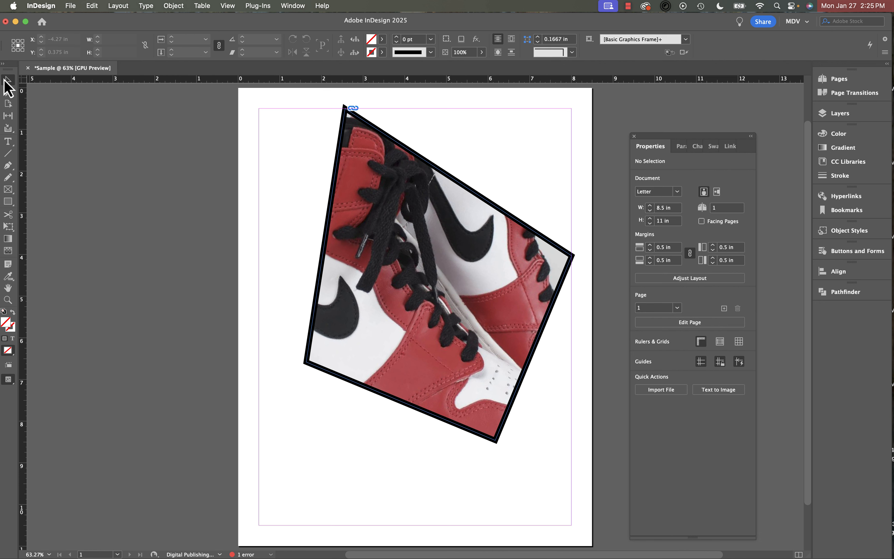
Move the distorted frame down and left on the page and shrink it to about 4.82 in wide and 4.84 in high
drag(347, 110, 315, 138)
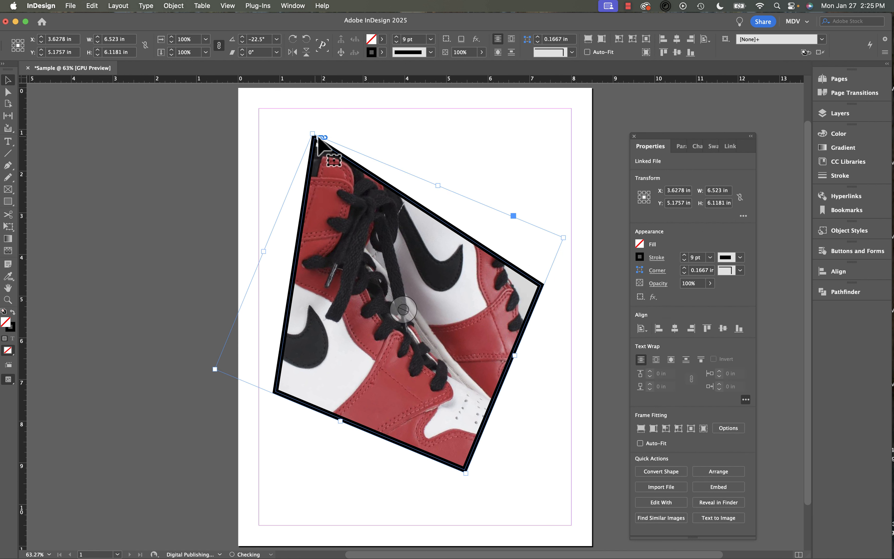
drag(460, 477, 429, 430)
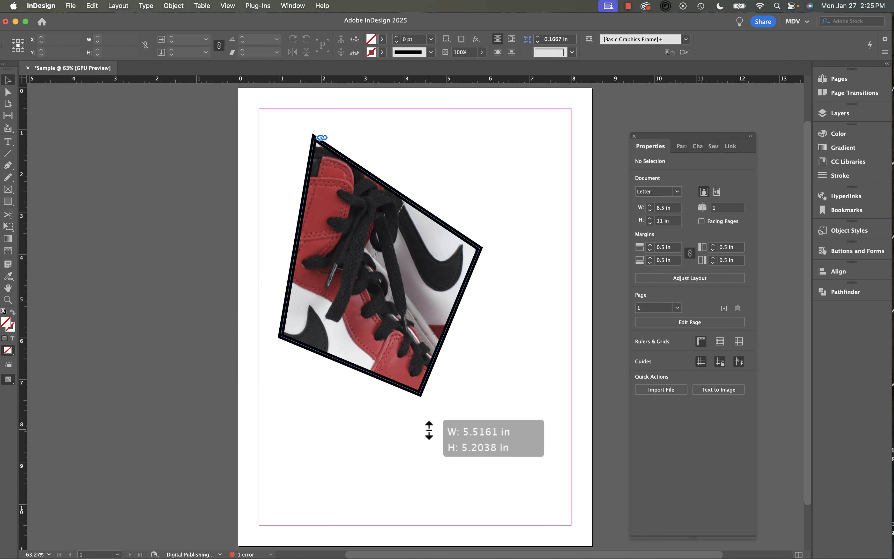
drag(429, 430, 348, 342)
Select the image within the smaller frame, scale it down proportionally to about 36.1% and deselect it
double_click(348, 342)
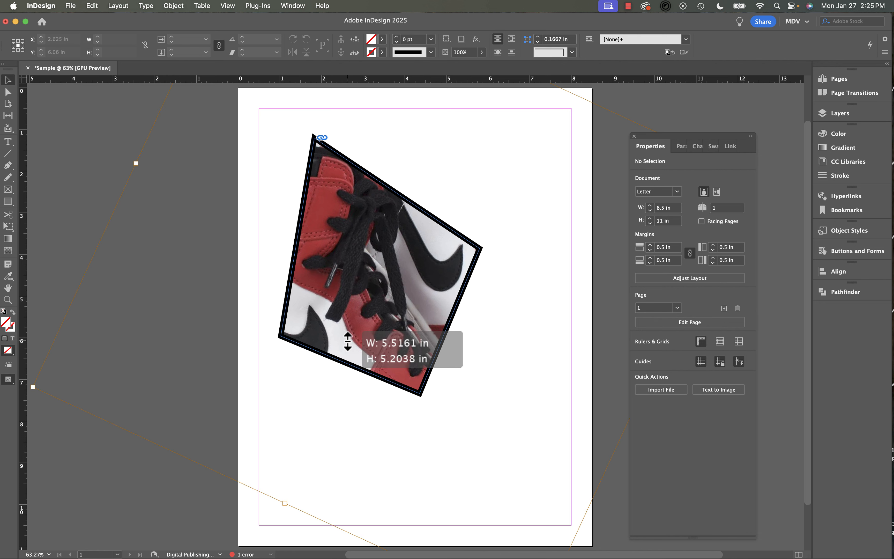
key(alt+super+comma)
key(alt+super+comma)
key(alt+super+comma)
key(alt+super+comma)
key(alt+super+comma)
key(alt+super+comma)
key(alt+super+comma)
key(alt+super+comma)
key(alt+super+comma)
key(alt+super+comma)
key(alt+super+comma)
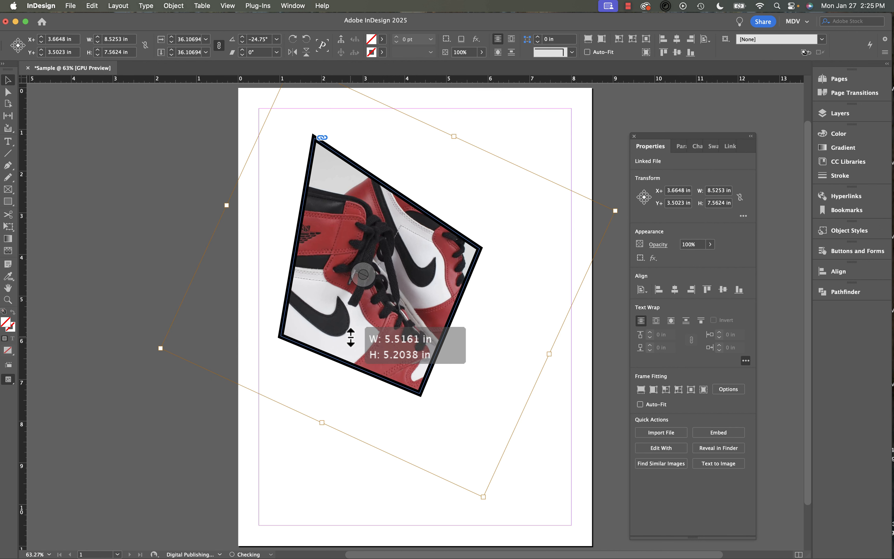
click(229, 435)
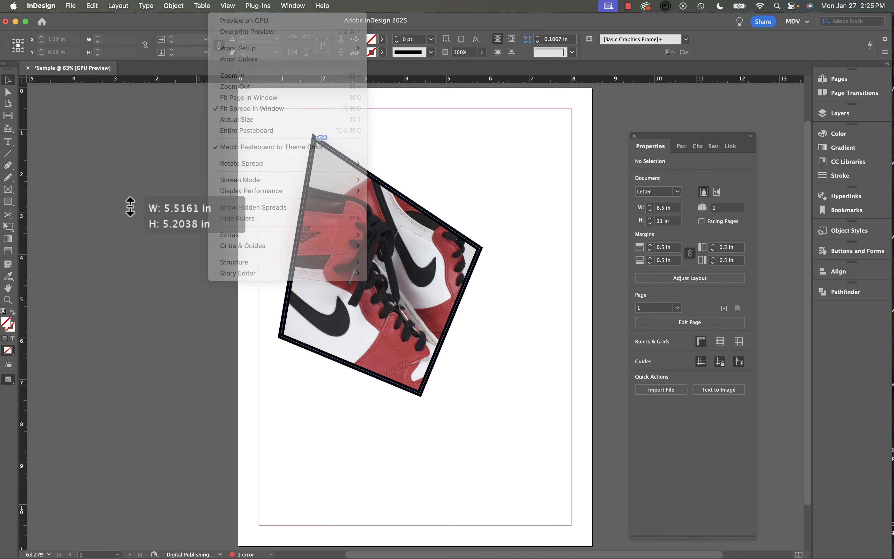
Switch to Preview mode, move the frame up, shift the image right inside it to show the front shoe's wings logo, and deselect
key(w)
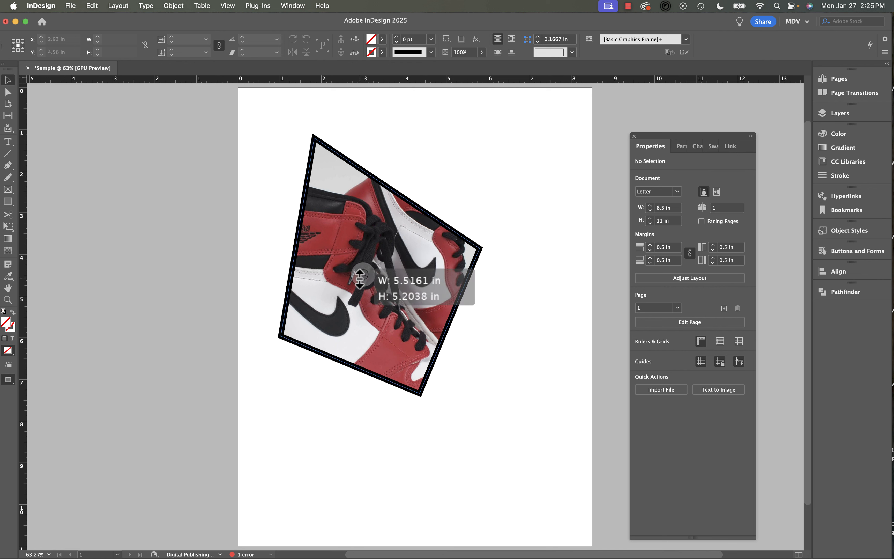
click(321, 293)
drag(321, 293, 354, 279)
click(271, 359)
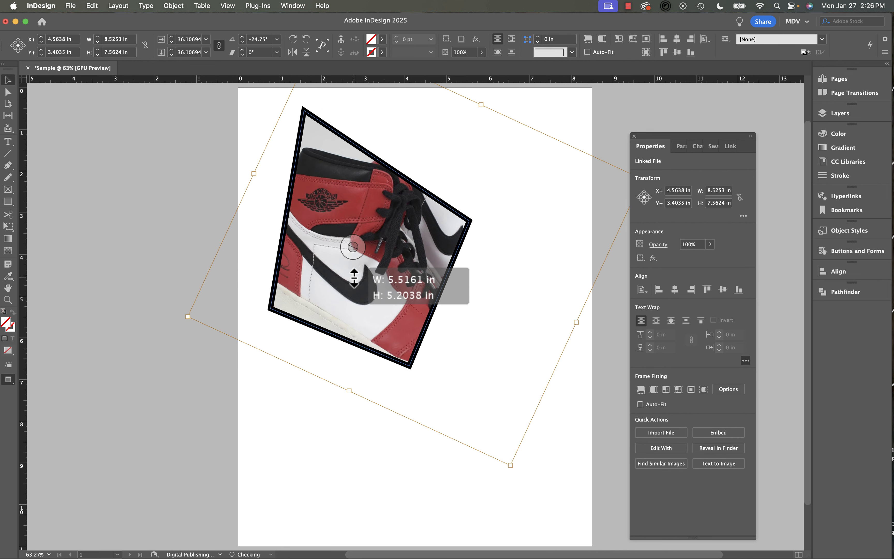
key(Escape)
click(270, 349)
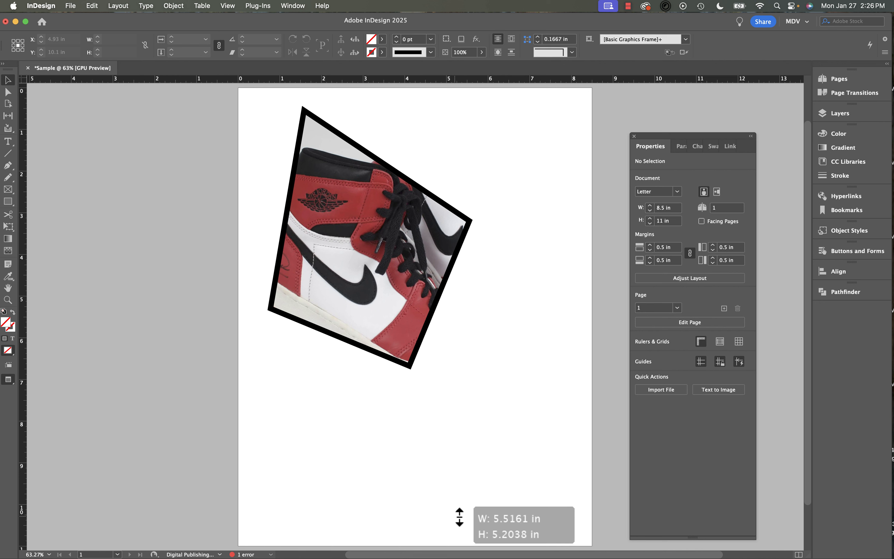
Return to Normal screen mode and move the frame down to about X 2.84 in, Y 4.46 in
key(w)
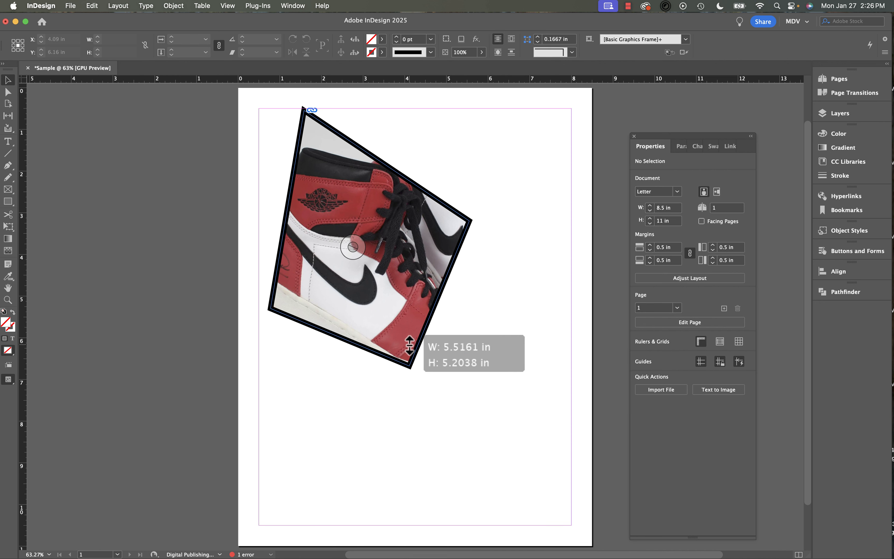
drag(409, 346, 409, 382)
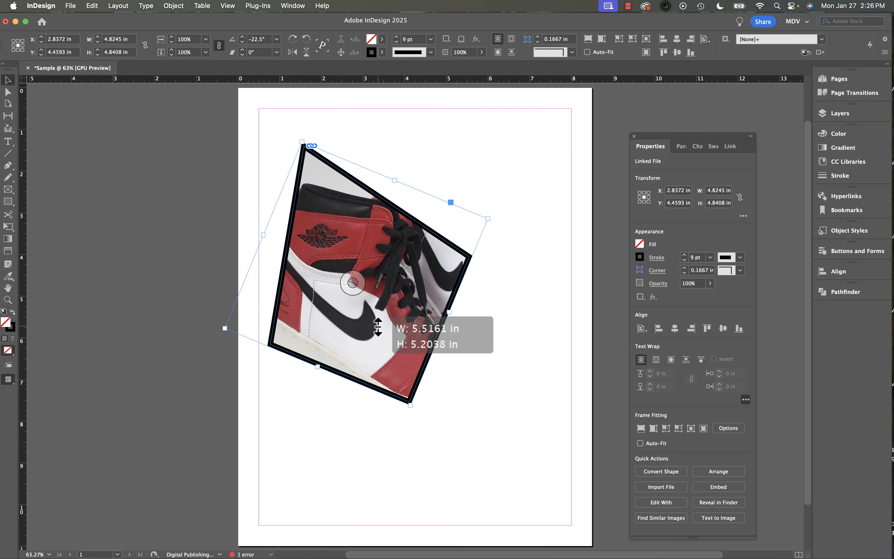
drag(378, 326, 378, 327)
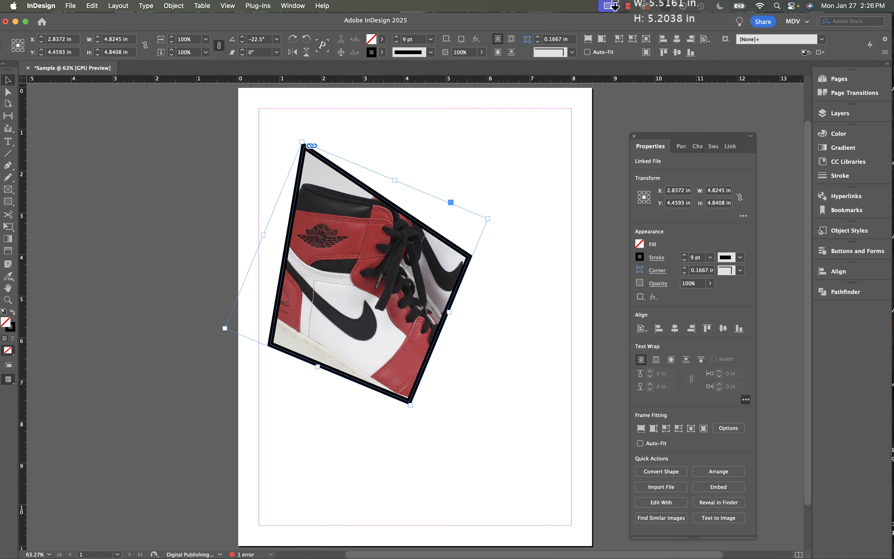